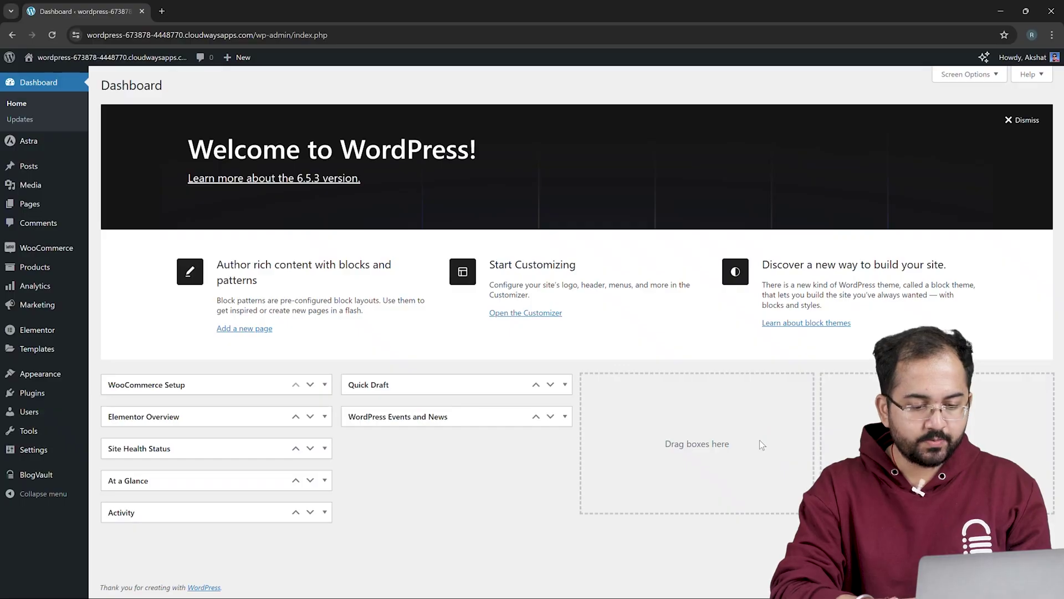
Install and activate the Rank Math SEO plugin from the plugin directory, then reload.
{"action": "mouse_move", "coordinate": [31, 397]}
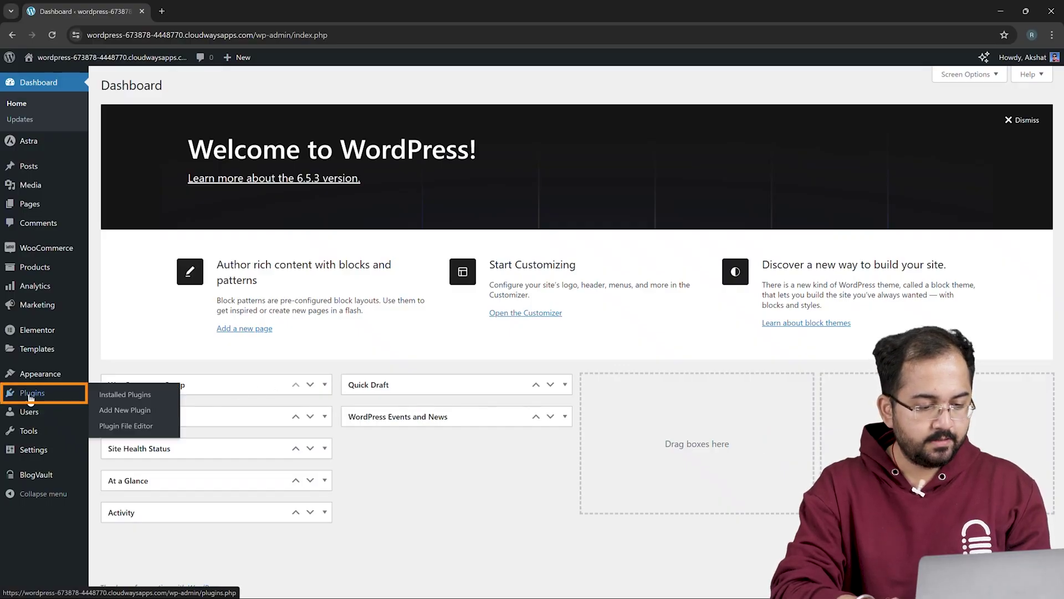
{"action": "left_click", "coordinate": [113, 410]}
{"action": "left_click", "coordinate": [973, 118]}
{"action": "type", "text": "rankmath"}
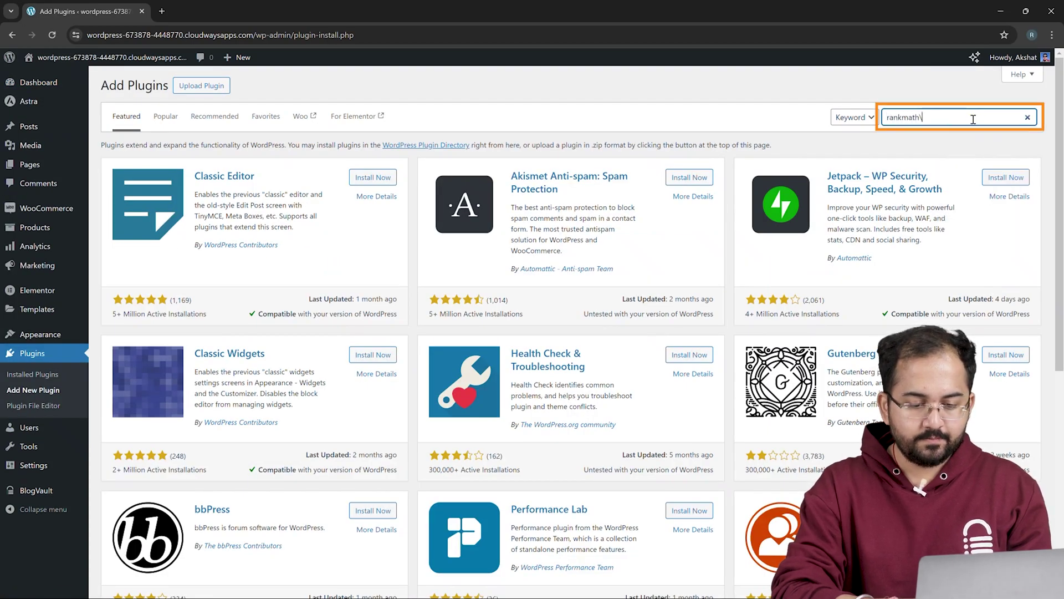
{"action": "left_click", "coordinate": [707, 181]}
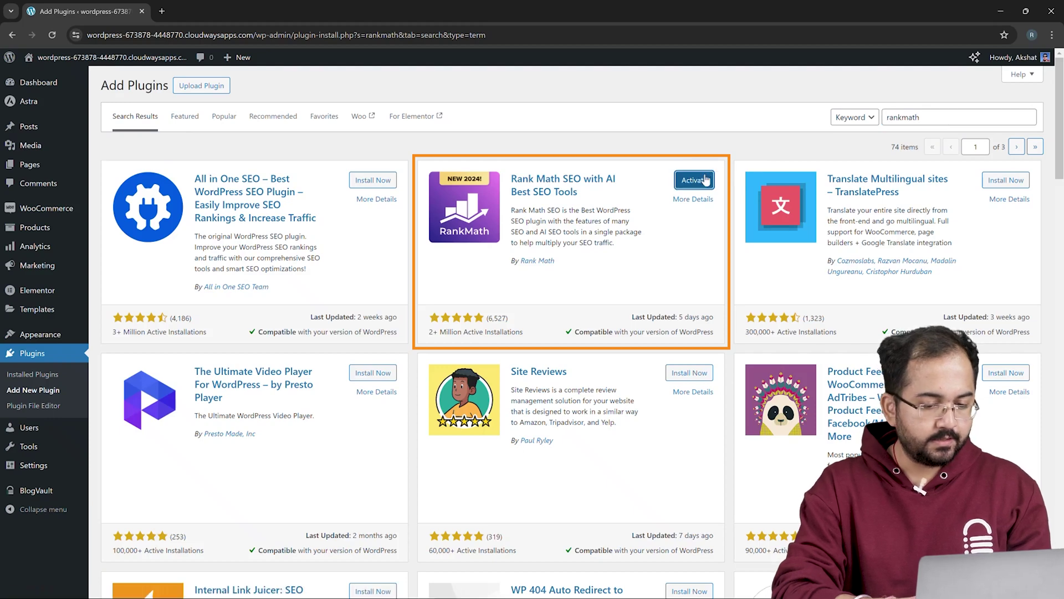
{"action": "left_click", "coordinate": [705, 179]}
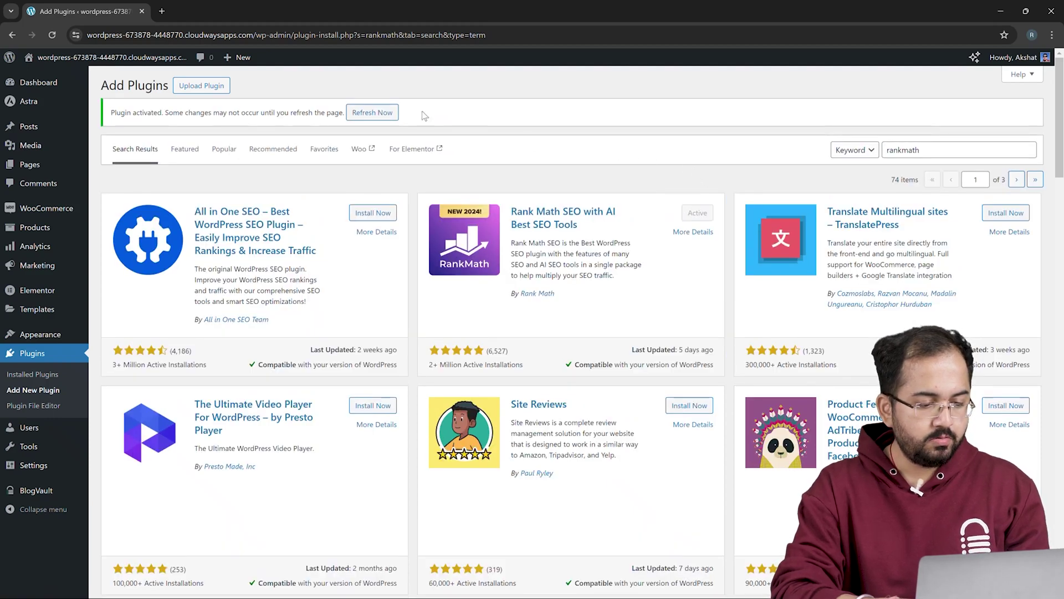
{"action": "left_click", "coordinate": [386, 114]}
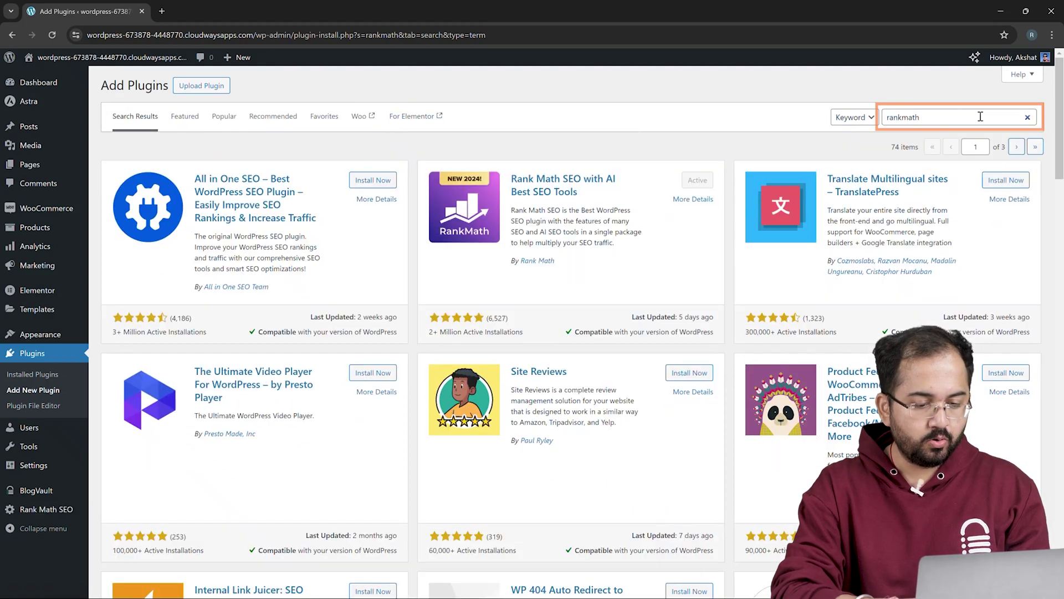
Search for 'instant indexing', then install and activate the Instant Indexing for Google plugin and reload.
{"action": "left_click", "coordinate": [977, 117]}
{"action": "left_click", "coordinate": [1027, 117]}
{"action": "type", "text": "instant indexing"}
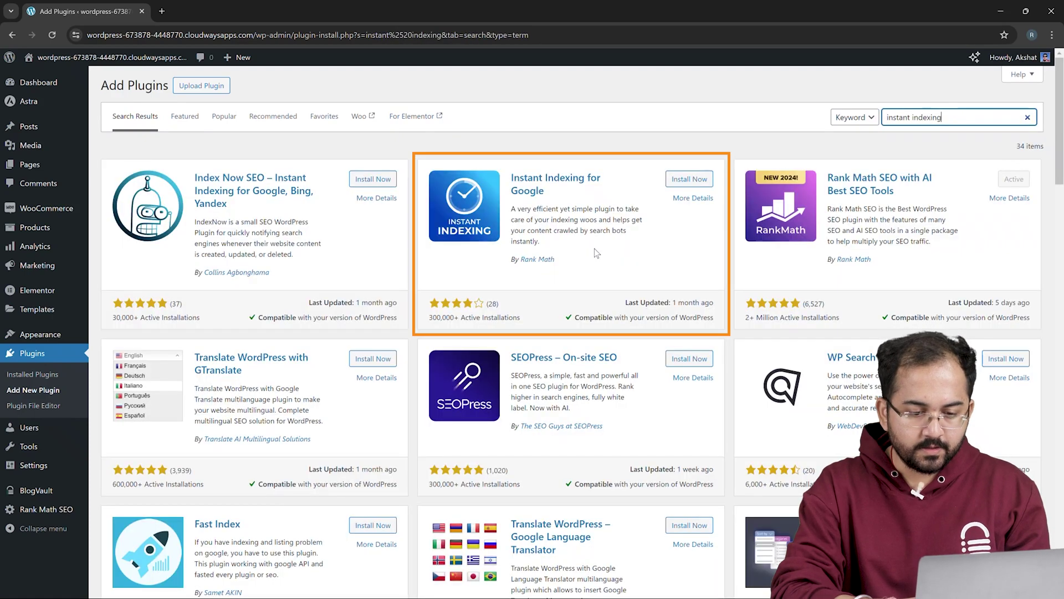
{"action": "left_click", "coordinate": [690, 180]}
{"action": "left_click", "coordinate": [693, 182]}
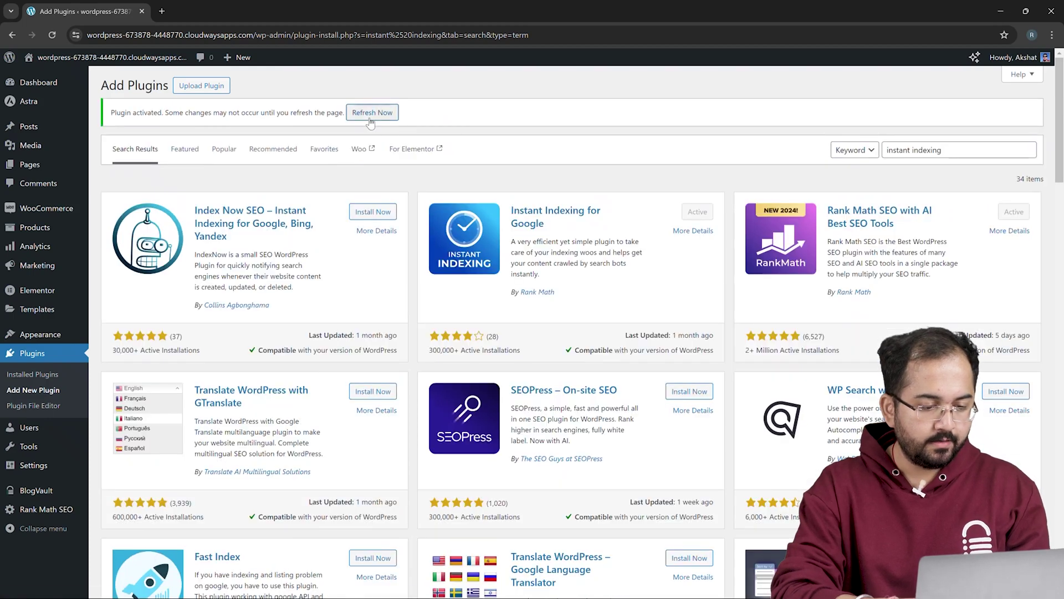
{"action": "left_click", "coordinate": [370, 117]}
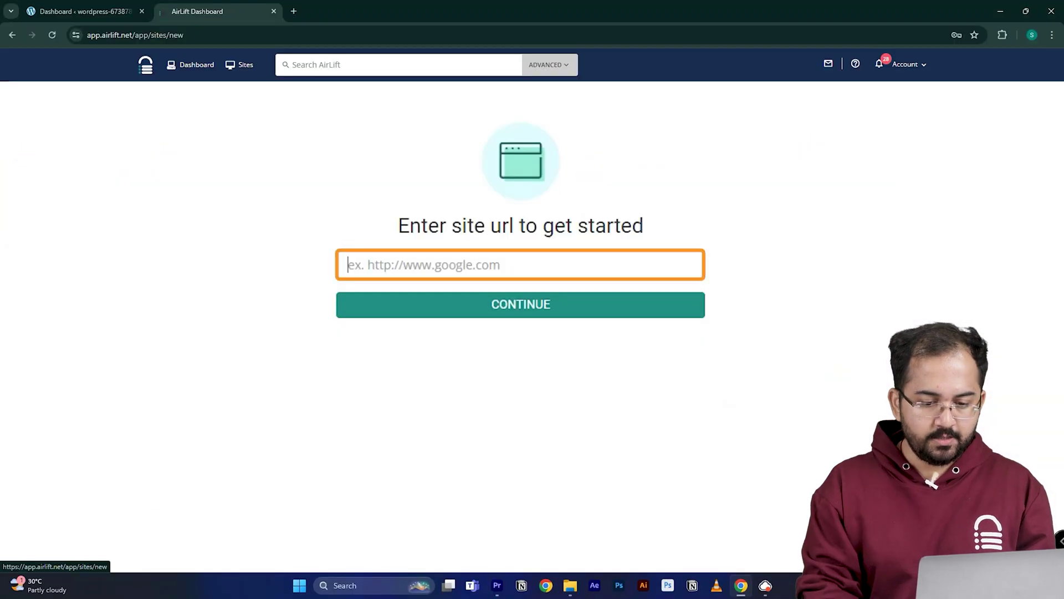
Paste the WordPress site address into Airlift and submit it to get the performance report.
{"action": "type", "text": "https://wordpress-673878-4448699.cloudwaysapps.com/"}
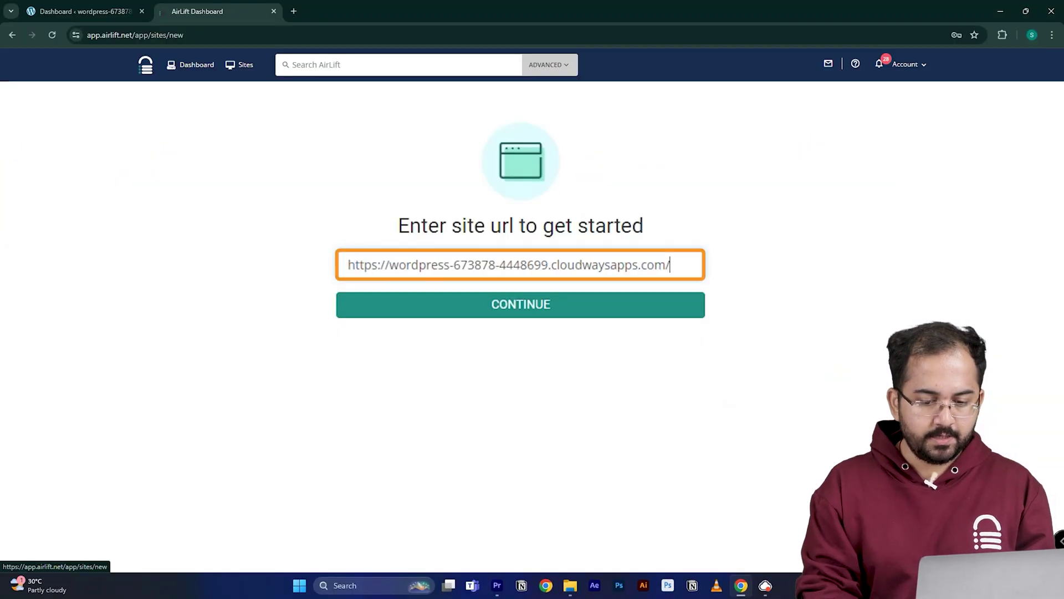
{"action": "left_click", "coordinate": [442, 309]}
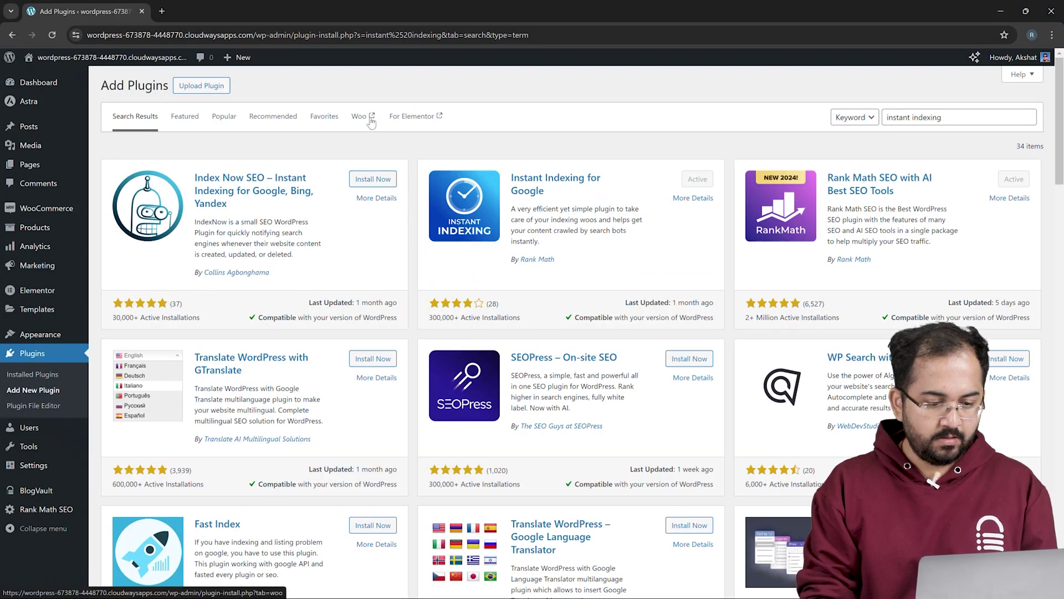
Connect a free Rank Math account from the Rank Math SEO page by signing in with Google.
{"action": "left_click", "coordinate": [49, 510]}
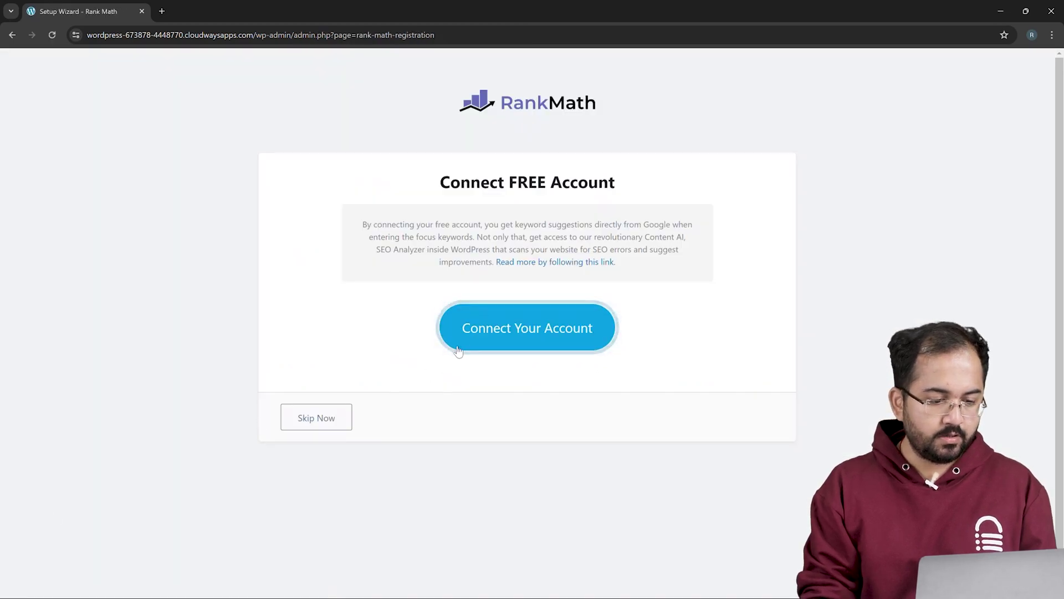
{"action": "left_click", "coordinate": [480, 339]}
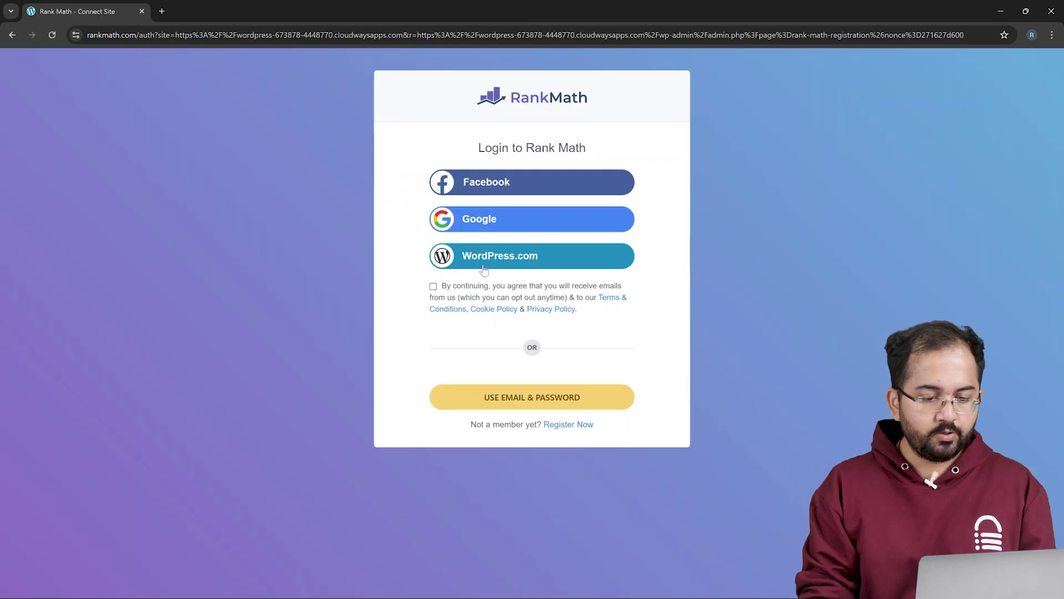
{"action": "left_click", "coordinate": [507, 222]}
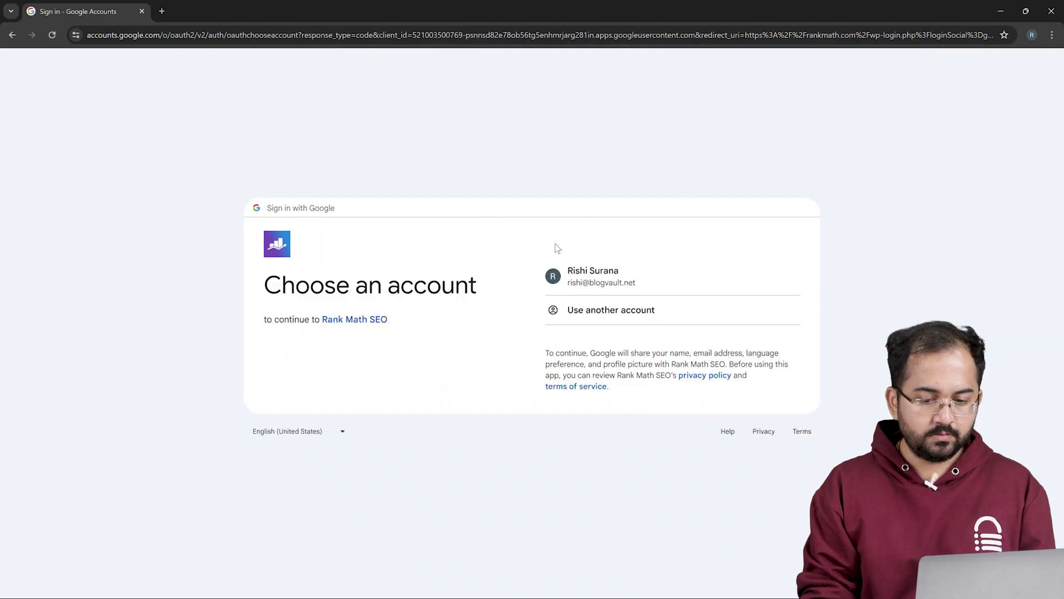
{"action": "left_click", "coordinate": [598, 274]}
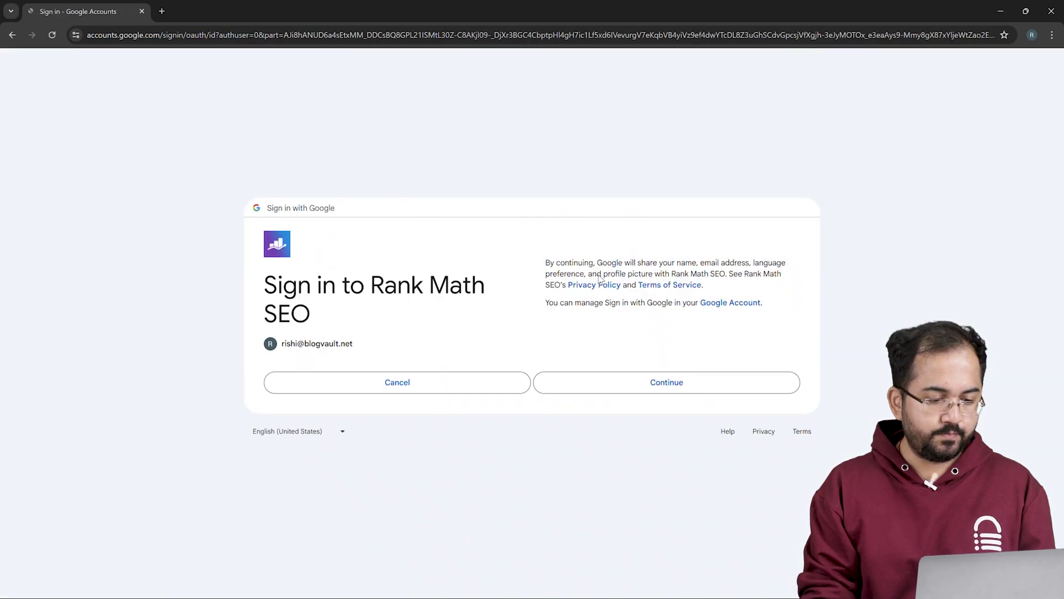
{"action": "left_click", "coordinate": [619, 382]}
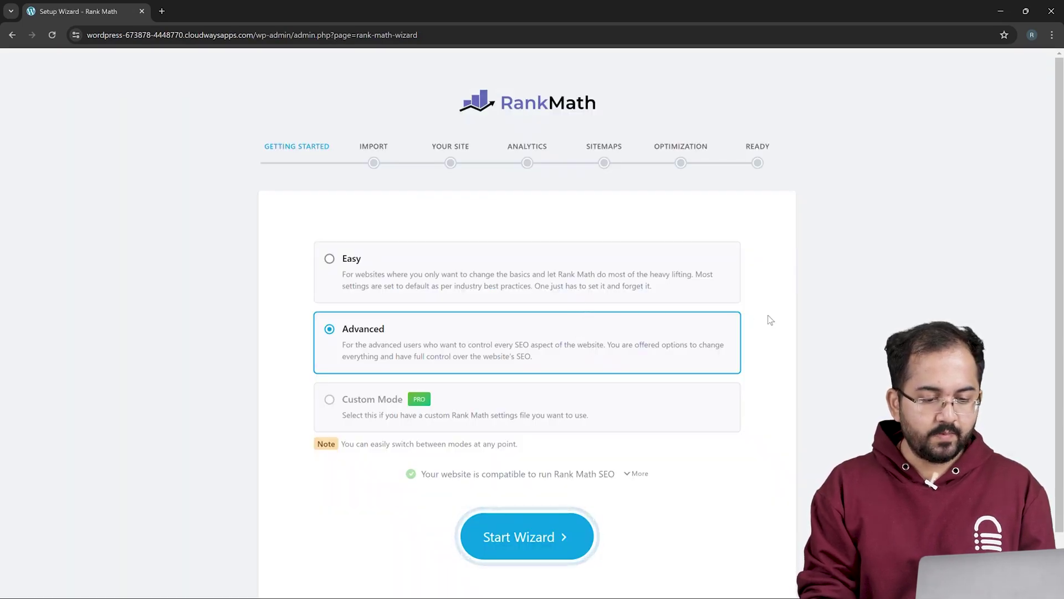
Start the wizard in Advanced mode and import the Yoast SEO and AIO Schema settings.
{"action": "scroll", "coordinate": [771, 319], "scroll_direction": "down", "scroll_amount": 1}
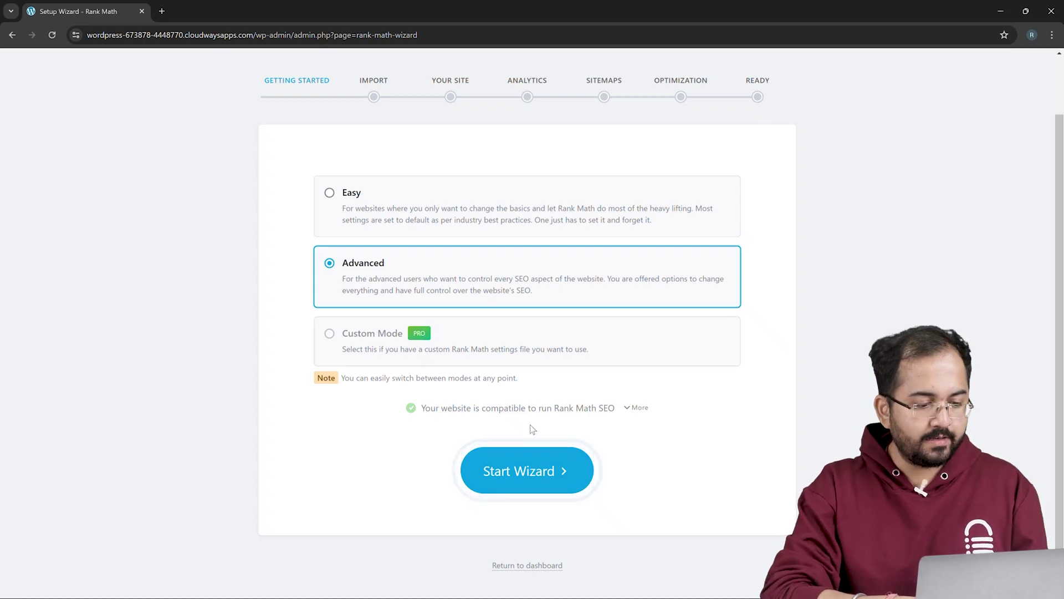
{"action": "left_click", "coordinate": [526, 461]}
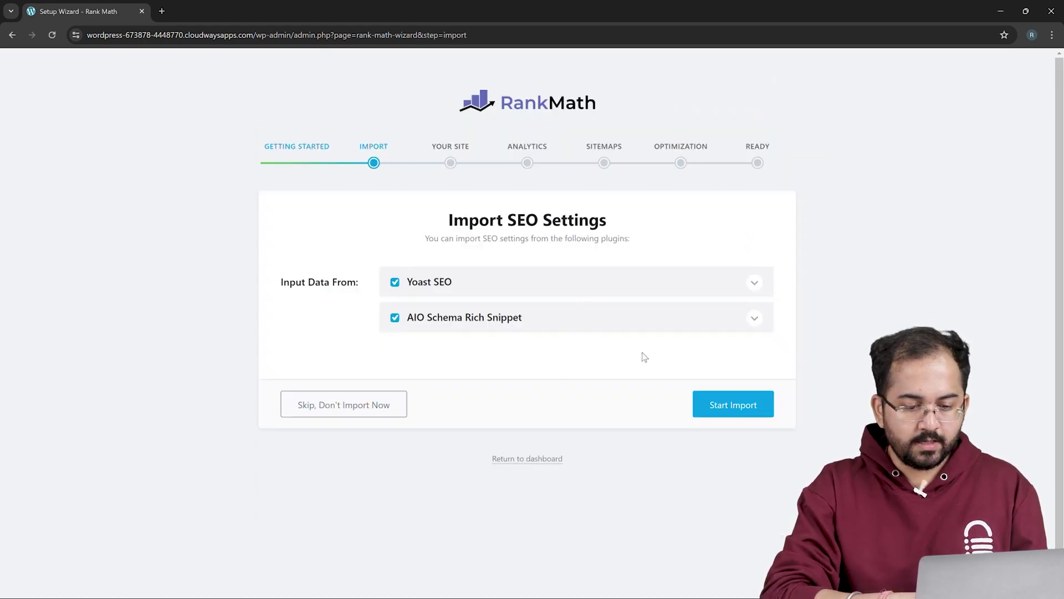
{"action": "left_click", "coordinate": [714, 403]}
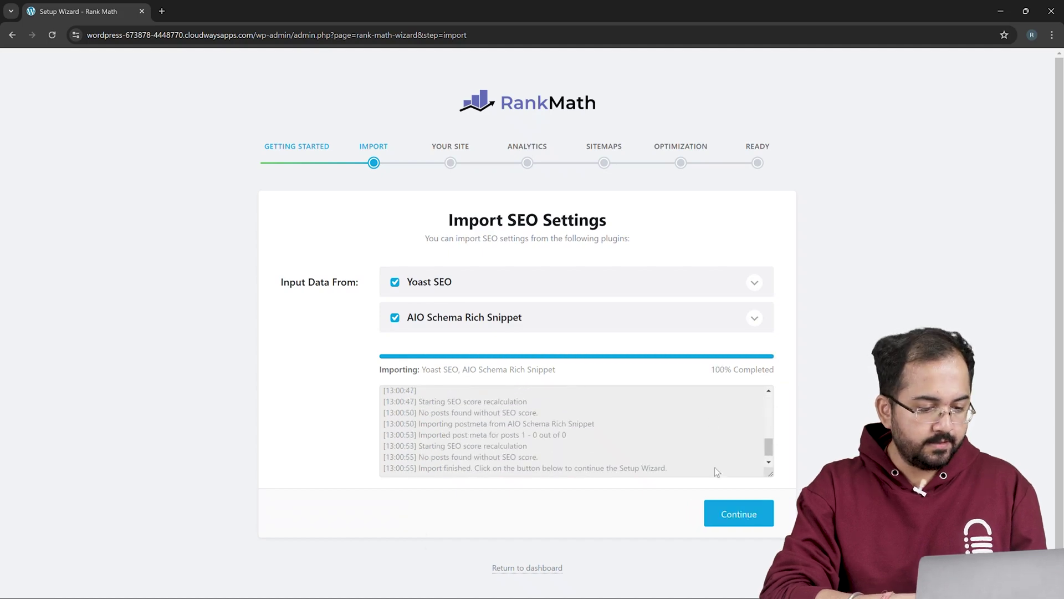
{"action": "left_click", "coordinate": [723, 525]}
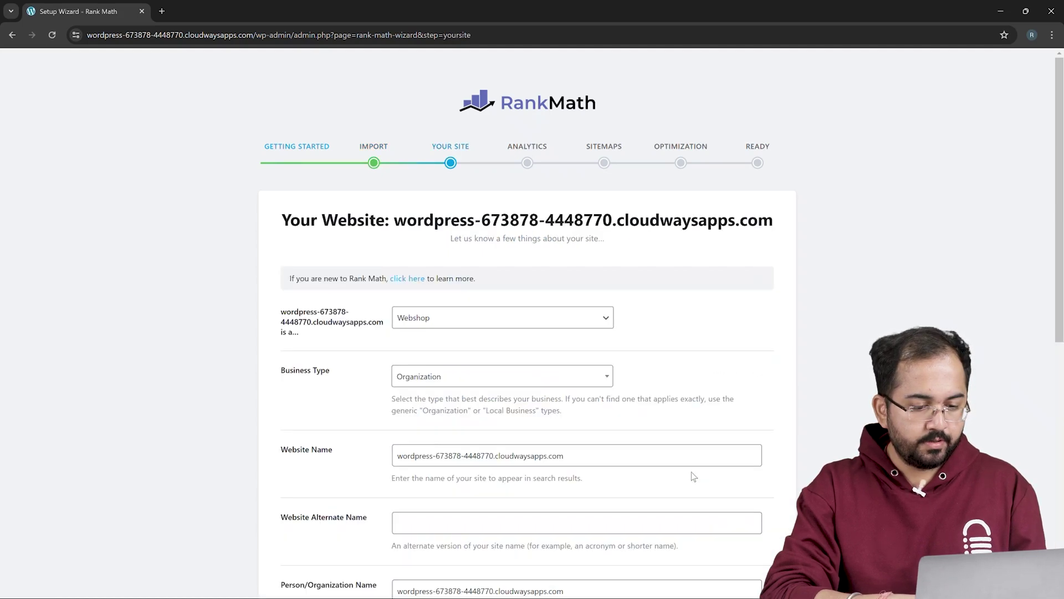
Review the Your Site details and save them to reach the Analytics step.
{"action": "scroll", "coordinate": [696, 399], "scroll_direction": "down", "scroll_amount": 1}
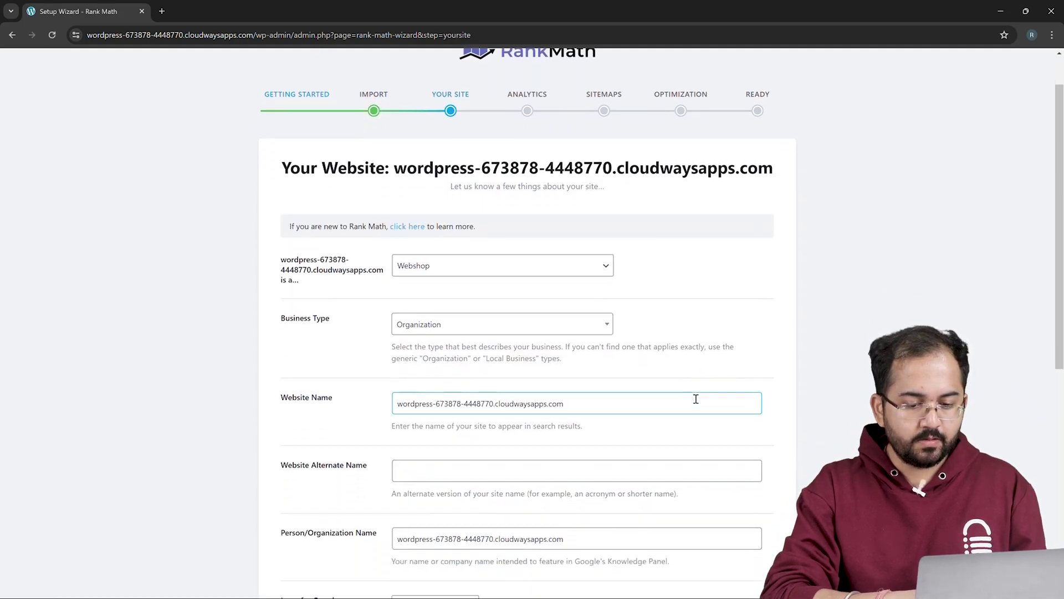
{"action": "scroll", "coordinate": [696, 399], "scroll_direction": "down", "scroll_amount": 5}
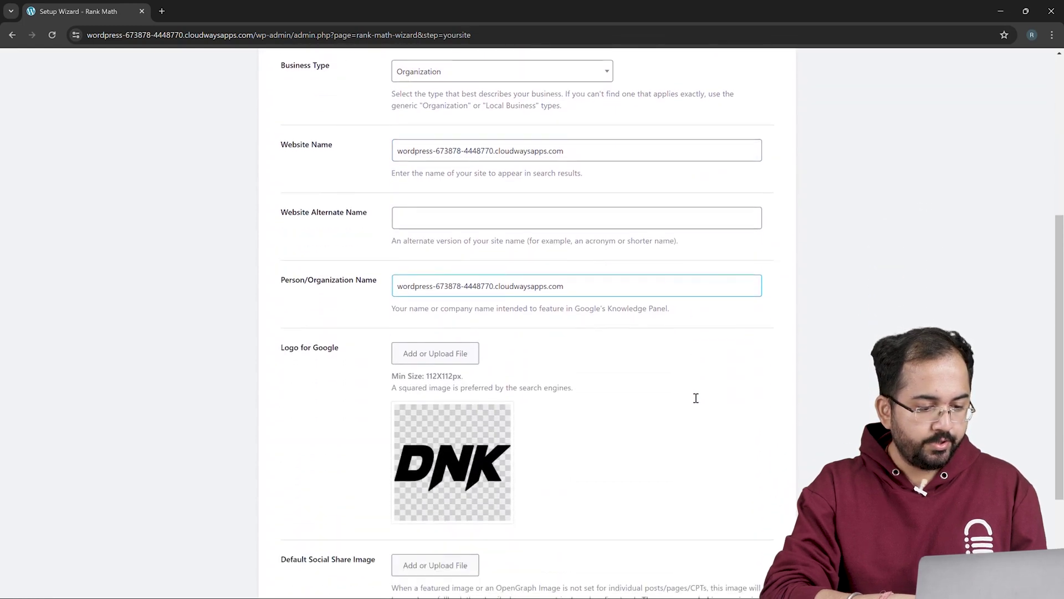
{"action": "scroll", "coordinate": [696, 398], "scroll_direction": "down", "scroll_amount": 2}
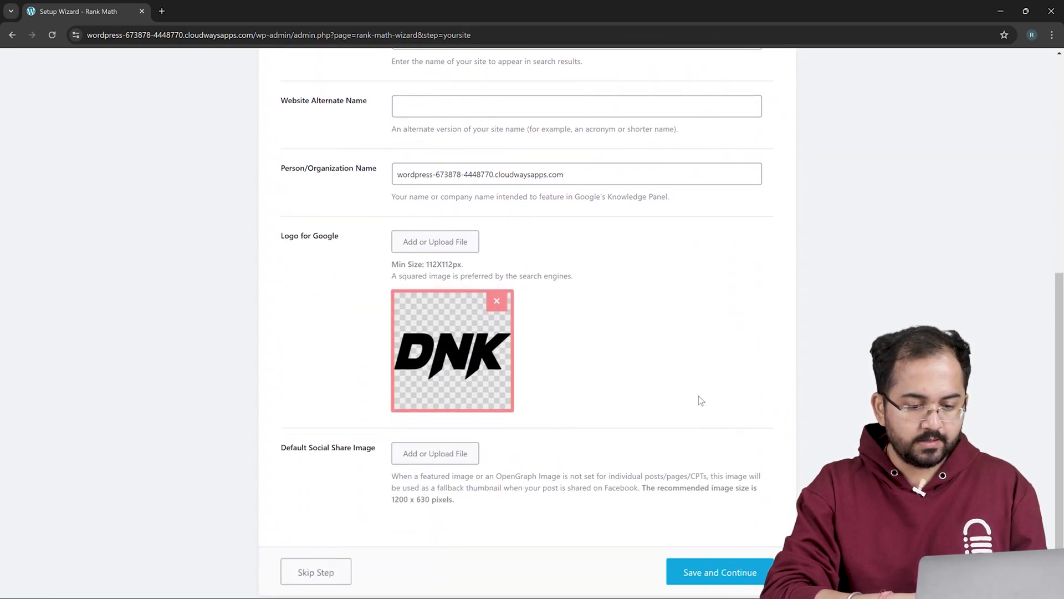
{"action": "left_click", "coordinate": [702, 567]}
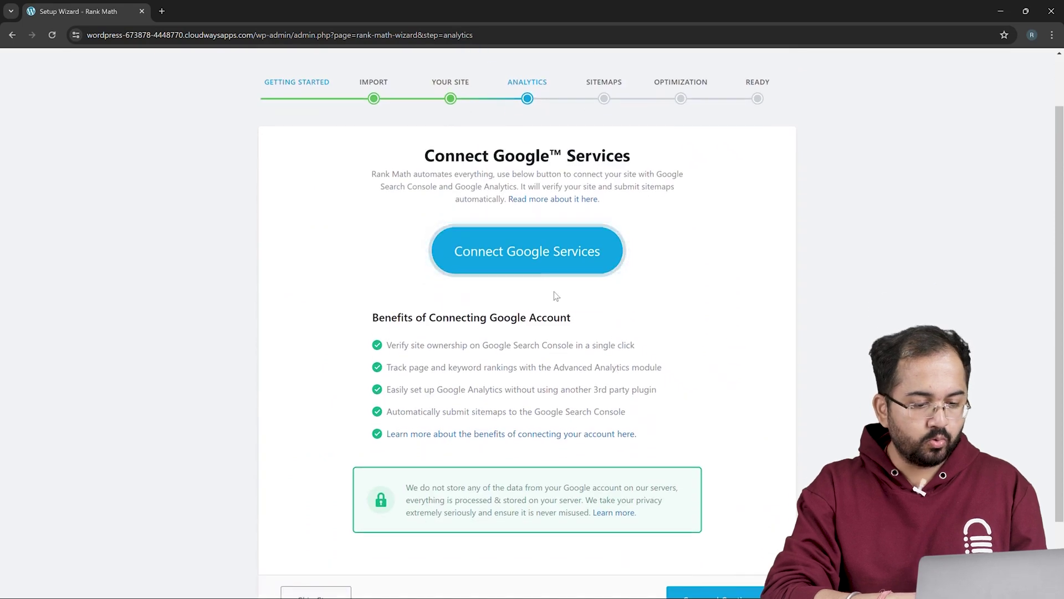
Connect Google services with the Google account, granting all four requested permissions.
{"action": "left_click", "coordinate": [561, 259]}
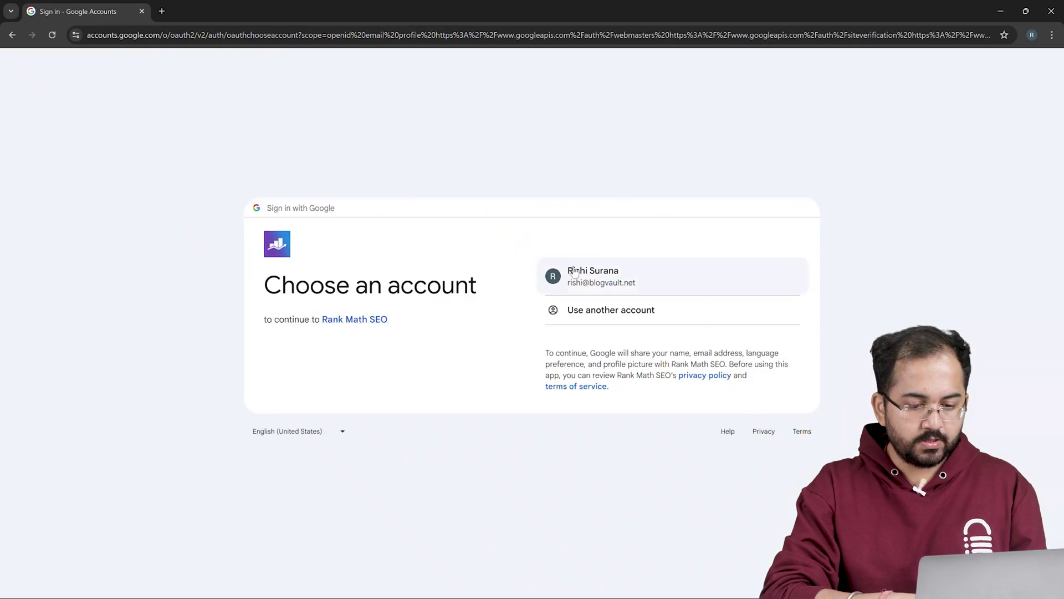
{"action": "left_click", "coordinate": [575, 272]}
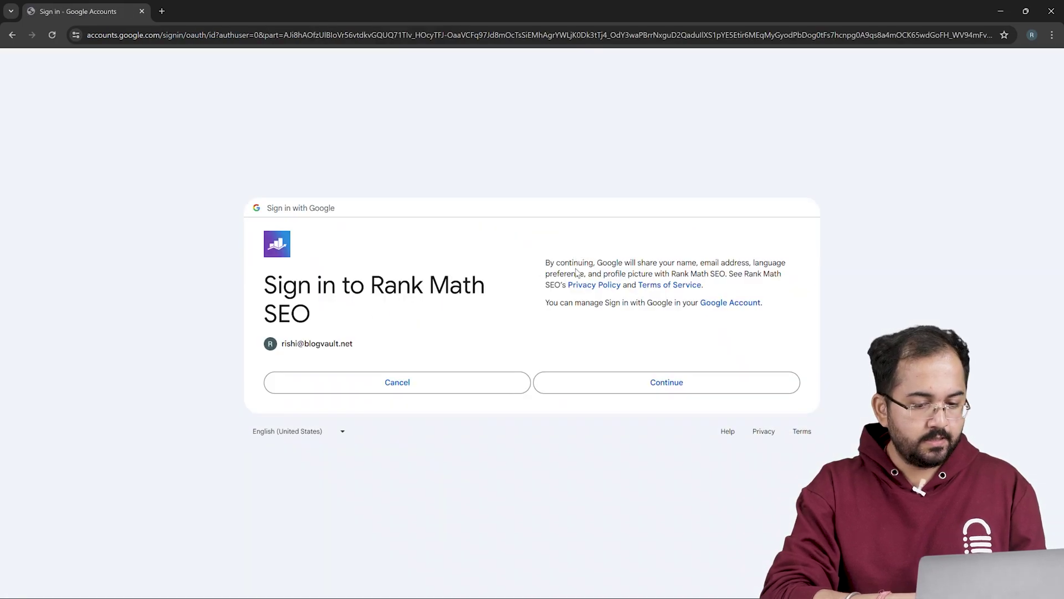
{"action": "left_click", "coordinate": [610, 381]}
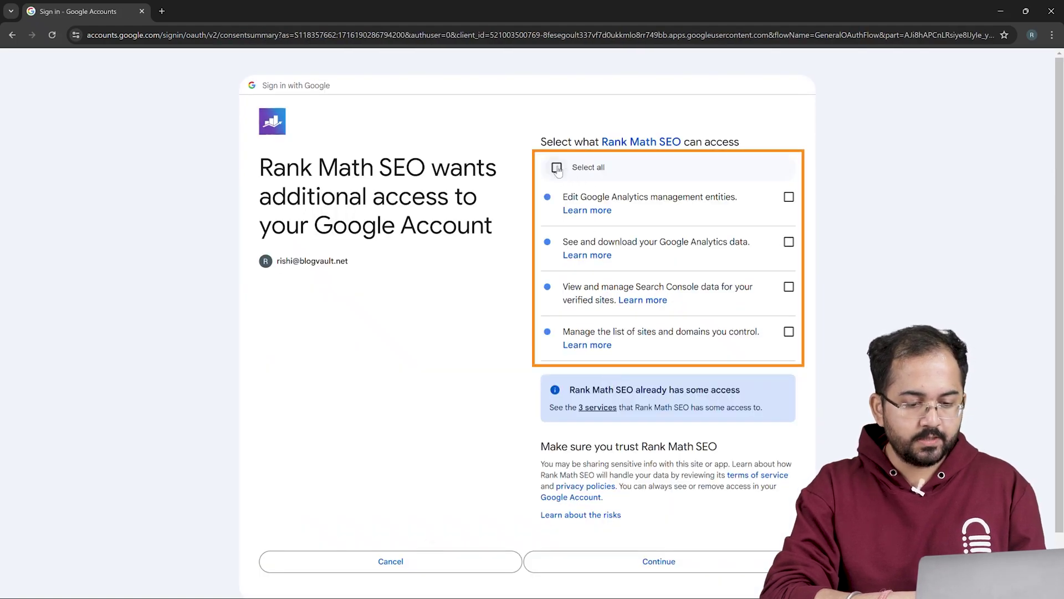
{"action": "left_click", "coordinate": [557, 168]}
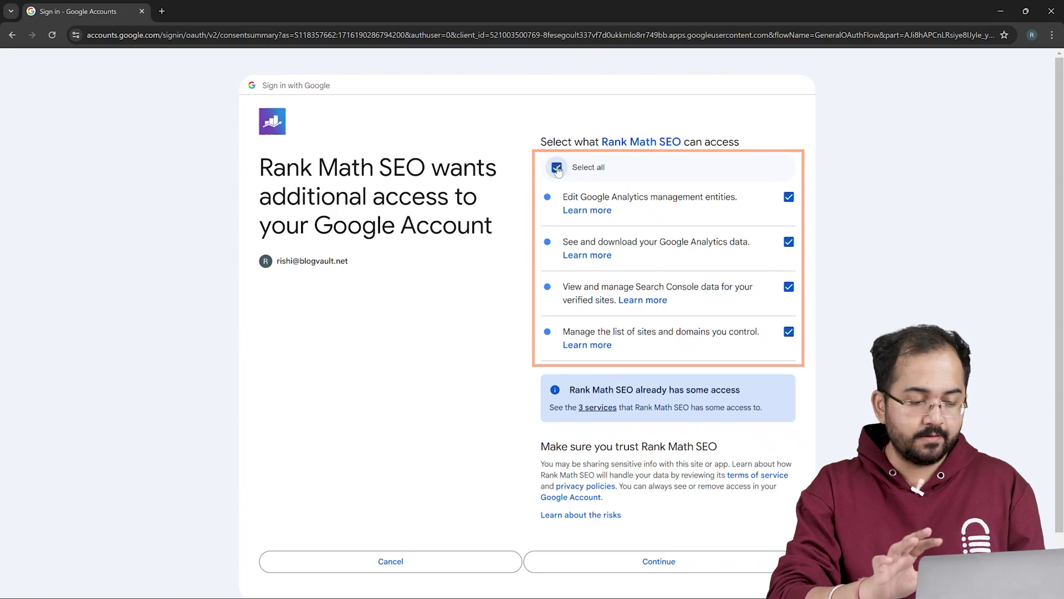
{"action": "left_click", "coordinate": [638, 561]}
Save the Analytics, Sitemap and SEO Tweaks wizard steps to finish setup.
{"action": "scroll", "coordinate": [794, 202], "scroll_direction": "down", "scroll_amount": 2}
{"action": "scroll", "coordinate": [795, 204], "scroll_direction": "down", "scroll_amount": 3}
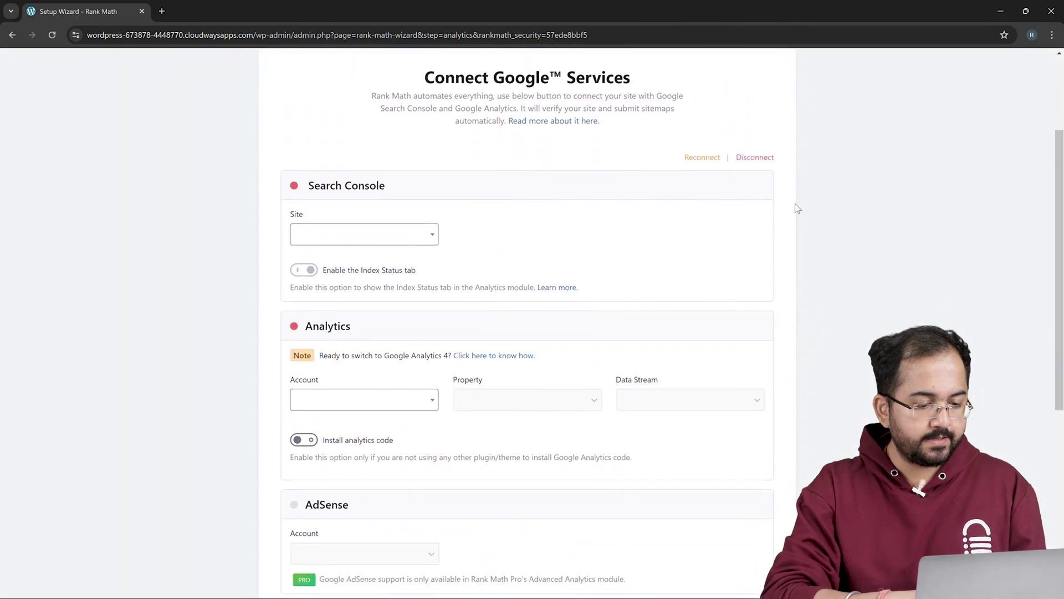
{"action": "scroll", "coordinate": [797, 208], "scroll_direction": "down", "scroll_amount": 2}
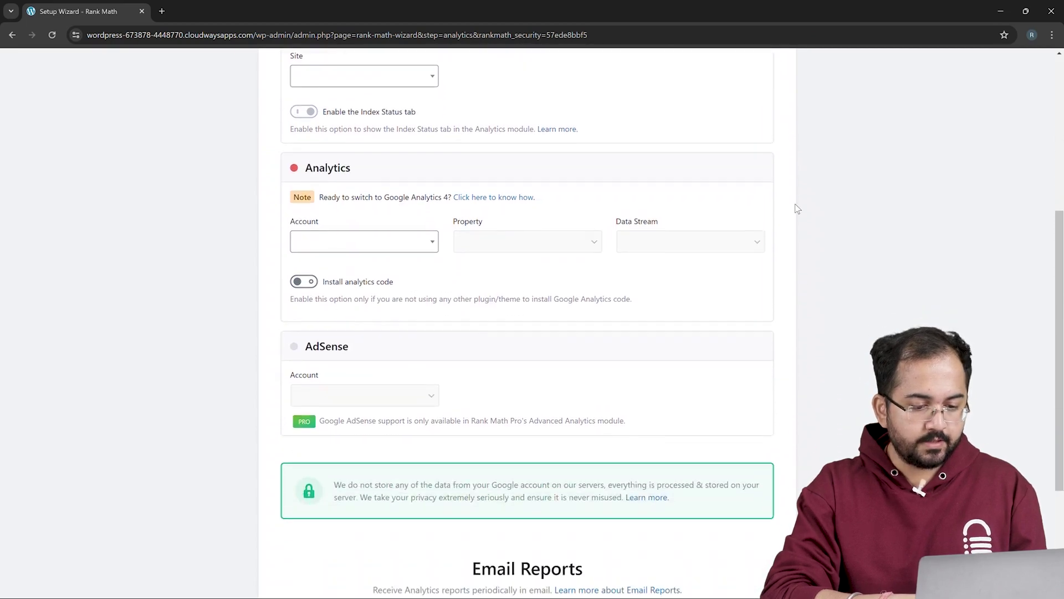
{"action": "scroll", "coordinate": [796, 209], "scroll_direction": "down", "scroll_amount": 3}
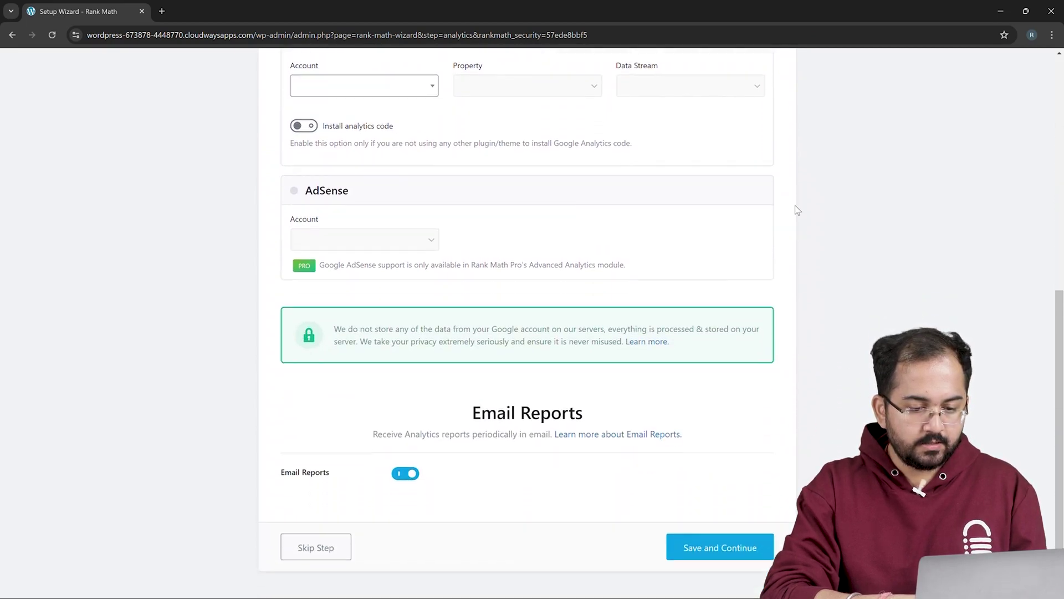
{"action": "left_click", "coordinate": [703, 524]}
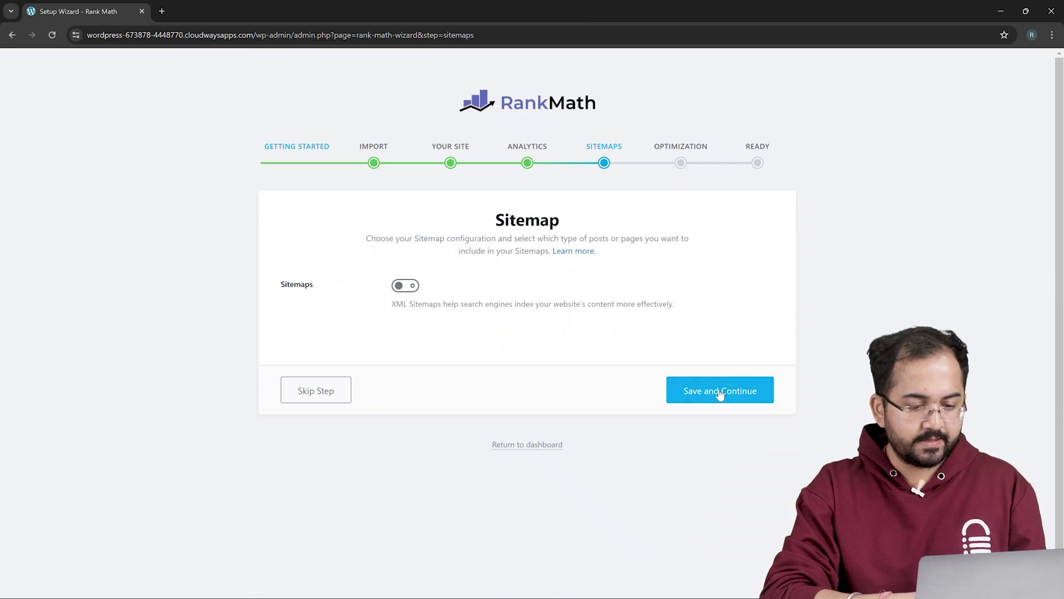
{"action": "left_click", "coordinate": [726, 393]}
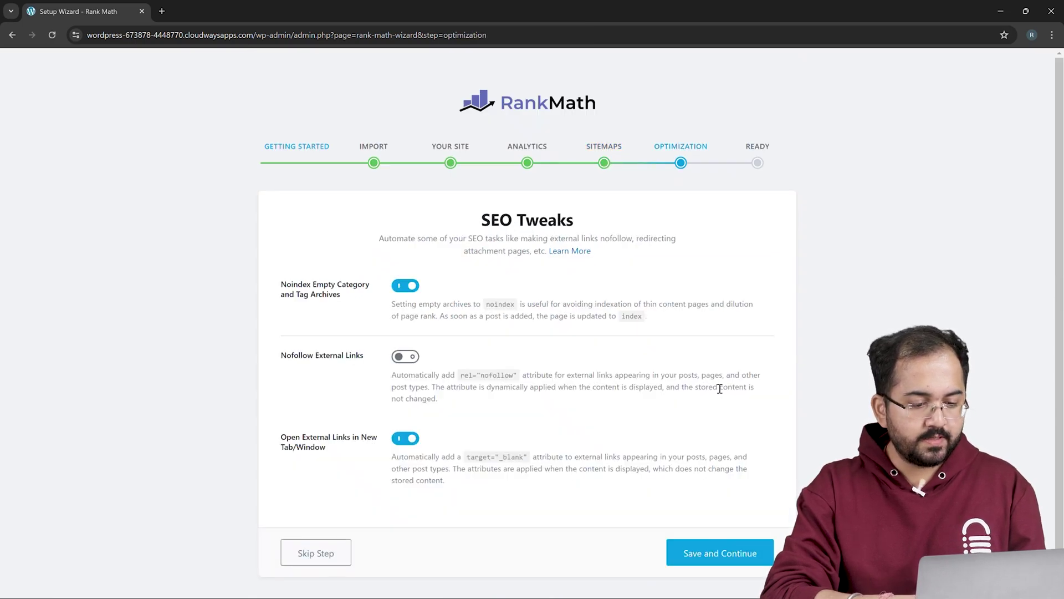
{"action": "left_click", "coordinate": [719, 553]}
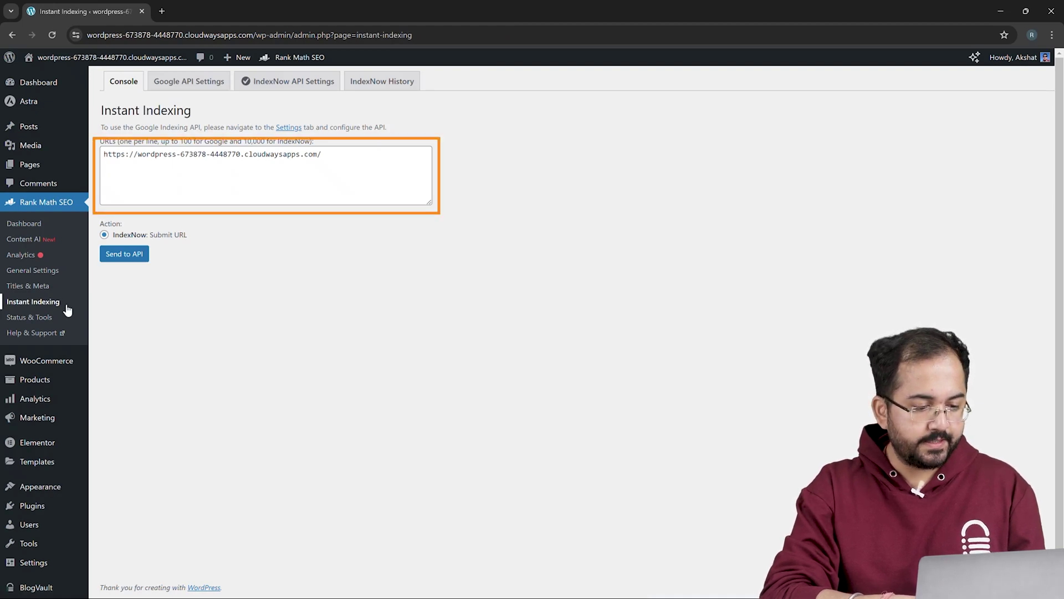
Submit the homepage URL to IndexNow, then bring up the Google API Settings.
{"action": "left_click", "coordinate": [132, 255]}
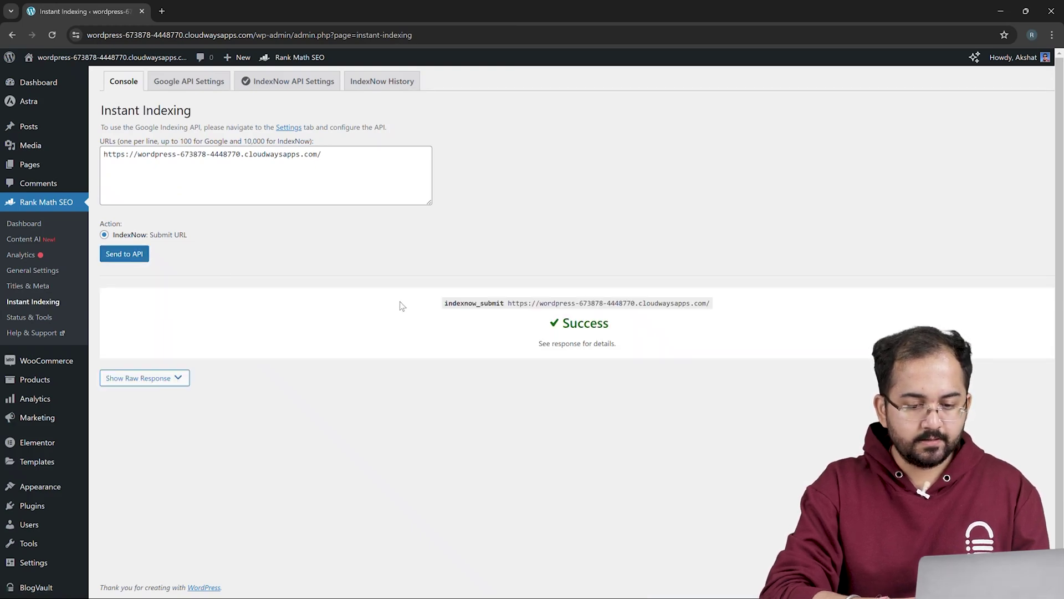
{"action": "left_click", "coordinate": [208, 81]}
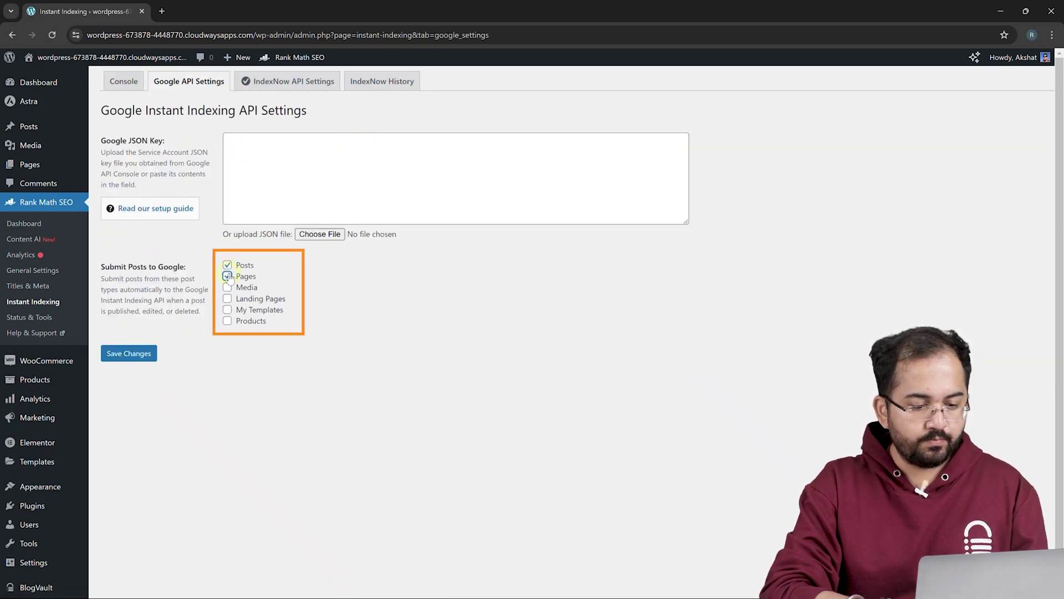
Save the chosen post types and load console.cloud.google.com in a new Chrome tab.
{"action": "left_click", "coordinate": [150, 356]}
{"action": "left_click", "coordinate": [162, 11]}
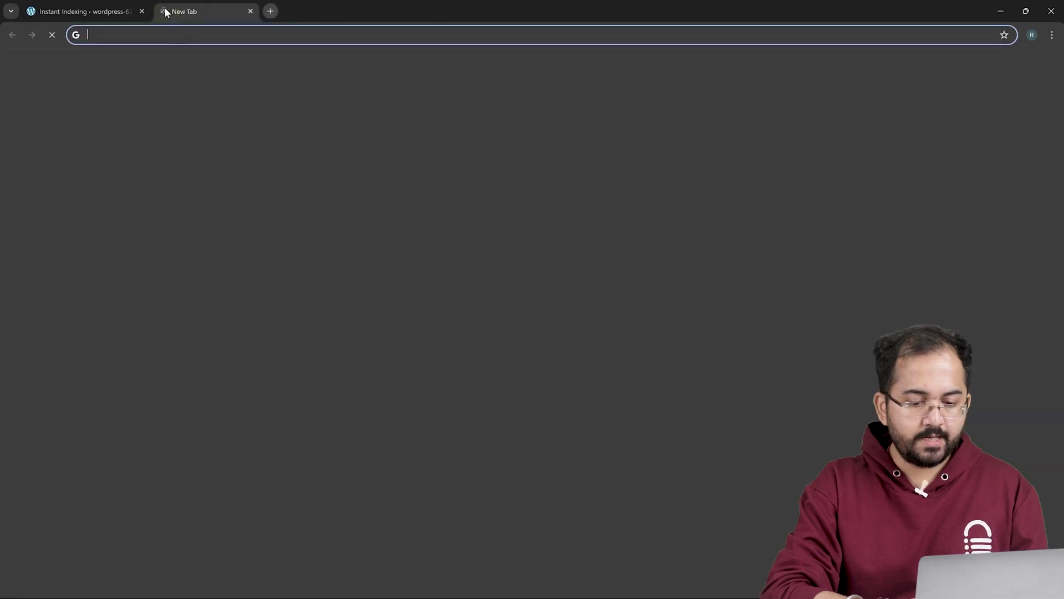
{"action": "left_click", "coordinate": [167, 31]}
{"action": "type", "text": "https://console.cloud.google.com/"}
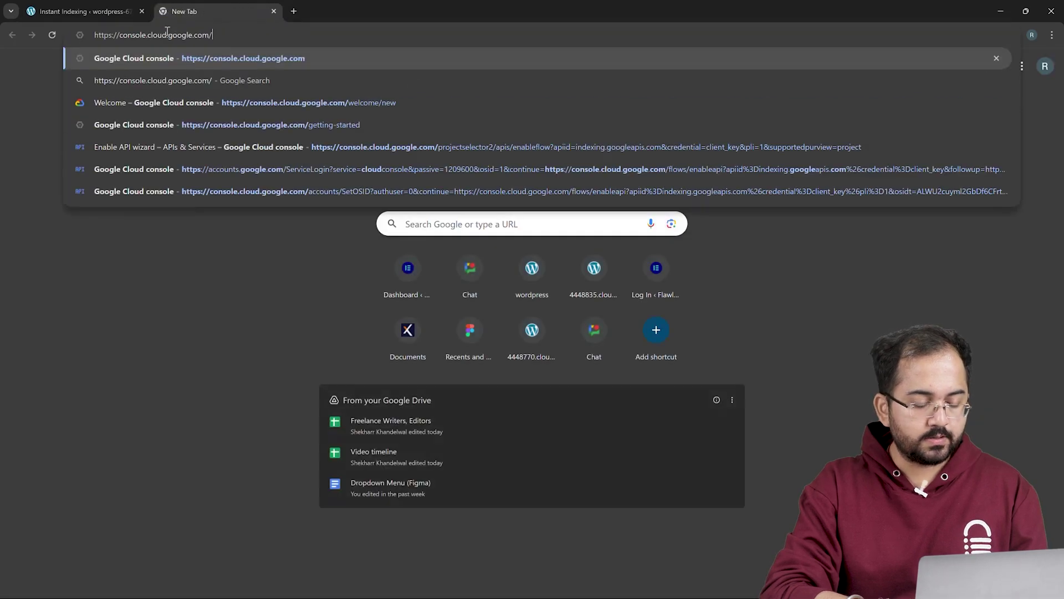
{"action": "key", "text": "Return"}
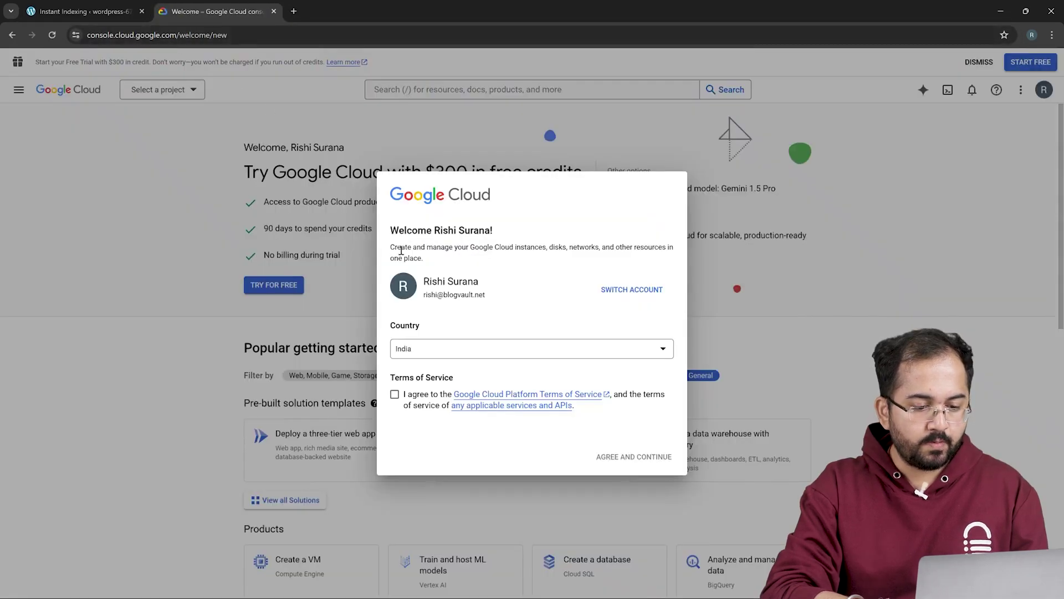
Accept the Google Cloud terms and start a new project named 'Instant Indexing'.
{"action": "left_click", "coordinate": [393, 395]}
{"action": "left_click", "coordinate": [640, 455]}
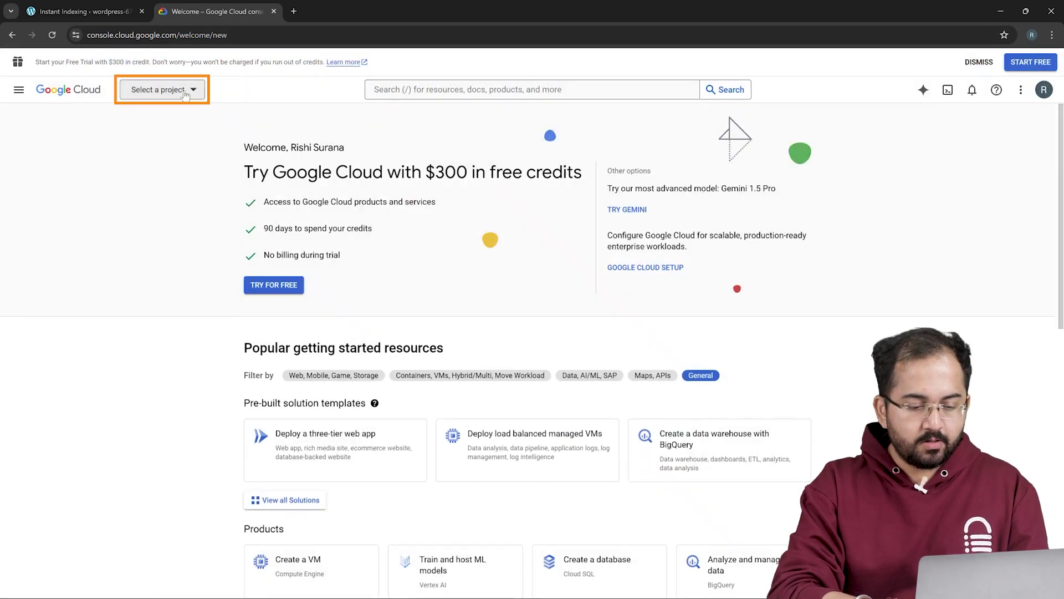
{"action": "left_click", "coordinate": [185, 92]}
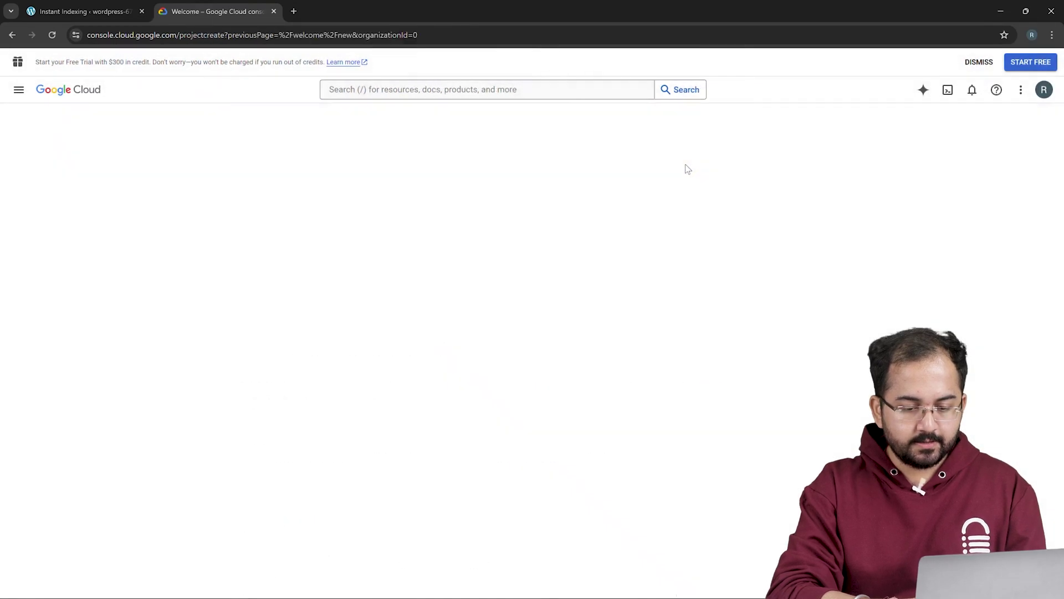
{"action": "type", "text": "Instant I"}
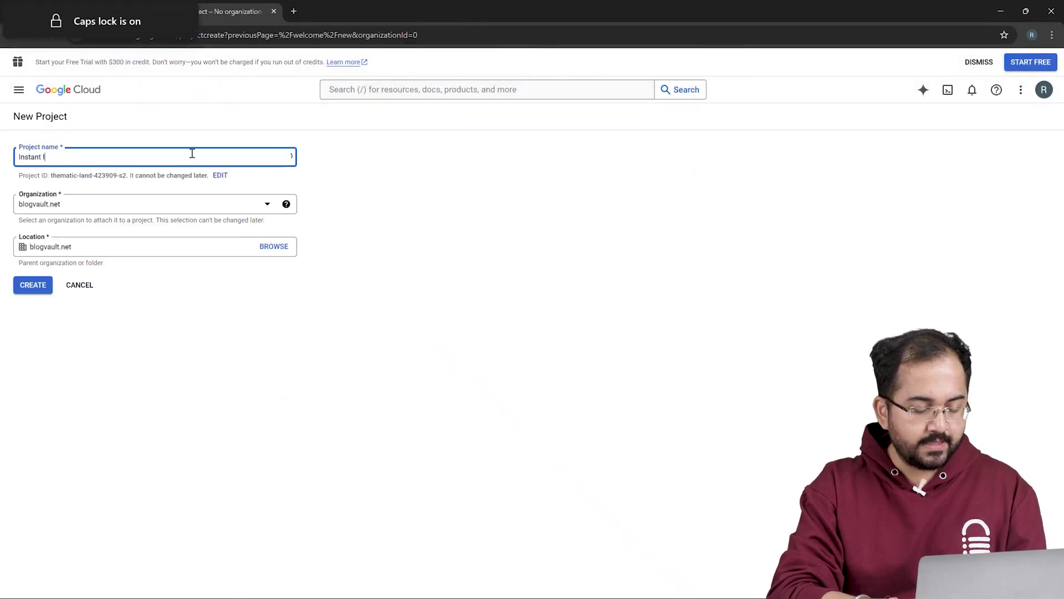
{"action": "type", "text": "ndexing"}
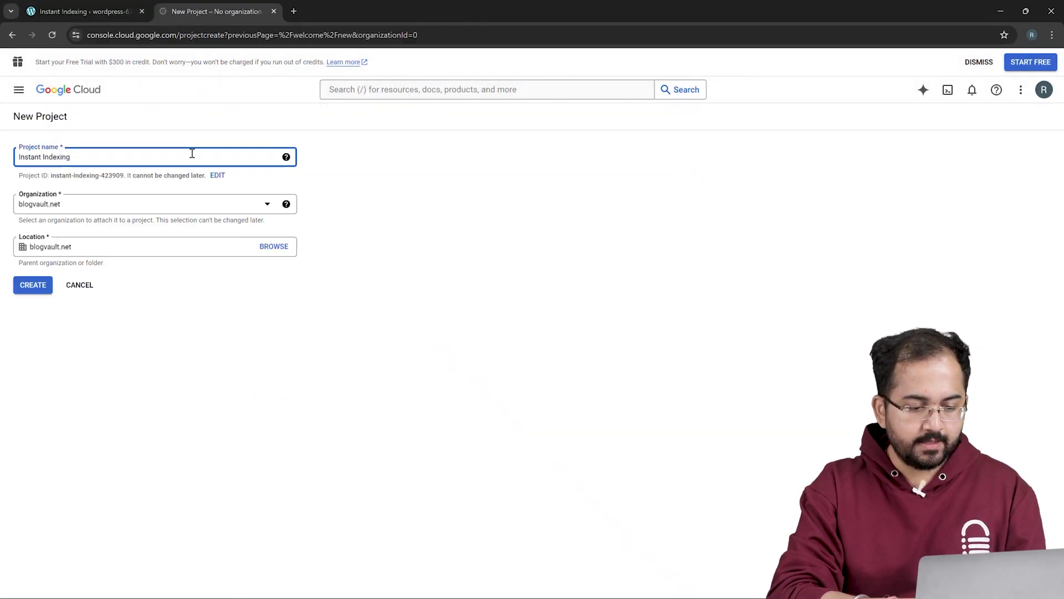
Create the Instant Indexing project, switch to it, and enable the Web Search Indexing API.
{"action": "left_click", "coordinate": [26, 284]}
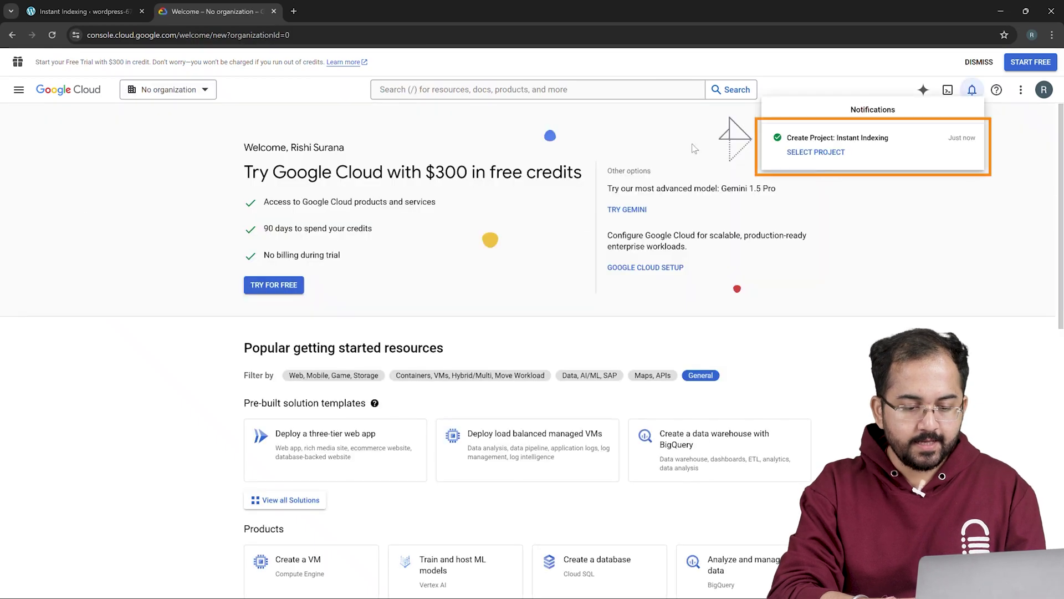
{"action": "left_click", "coordinate": [800, 155]}
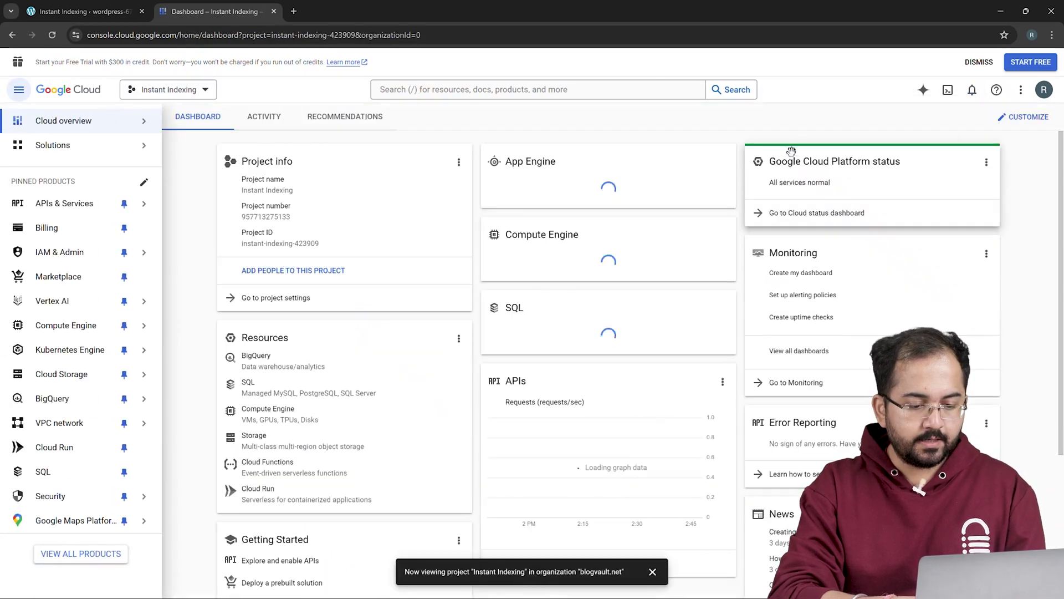
{"action": "left_click", "coordinate": [523, 94]}
{"action": "left_click", "coordinate": [495, 128]}
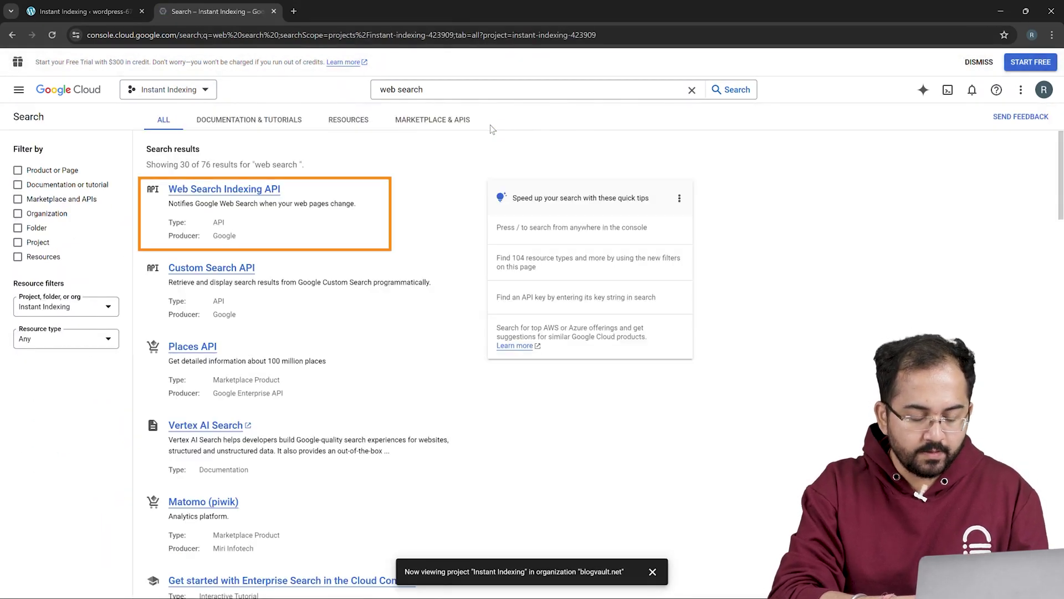
{"action": "left_click", "coordinate": [242, 192]}
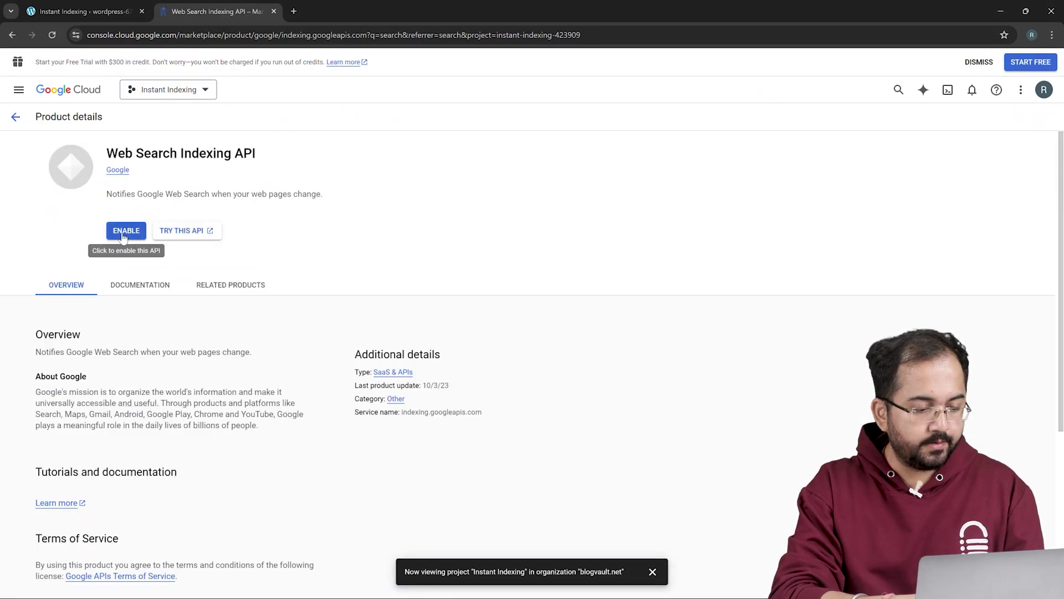
{"action": "left_click", "coordinate": [123, 231]}
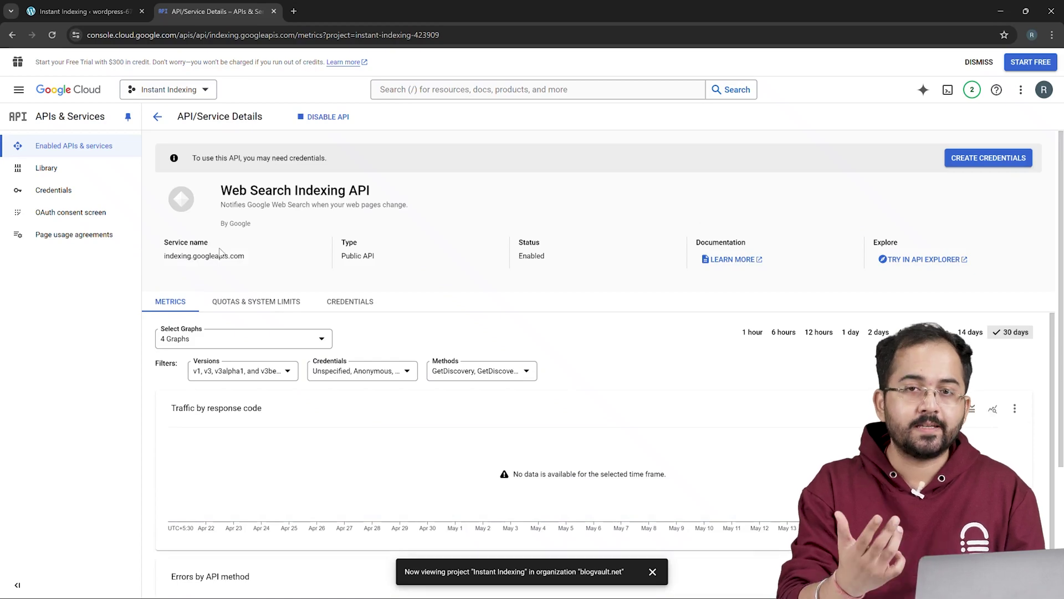
Start creating Application data credentials for the Web Search Indexing API.
{"action": "left_click", "coordinate": [964, 157]}
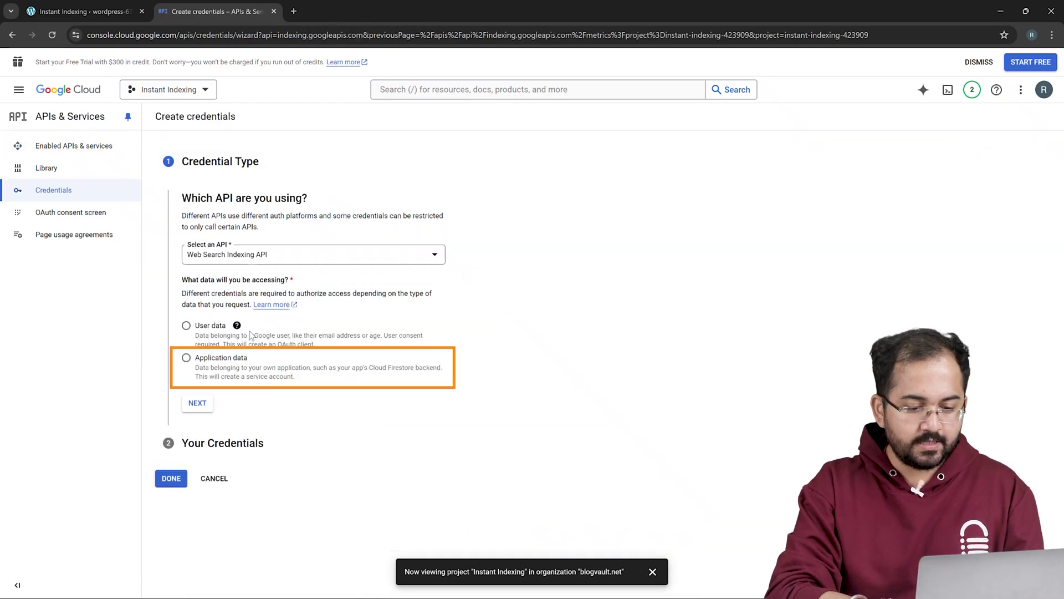
{"action": "left_click", "coordinate": [187, 359]}
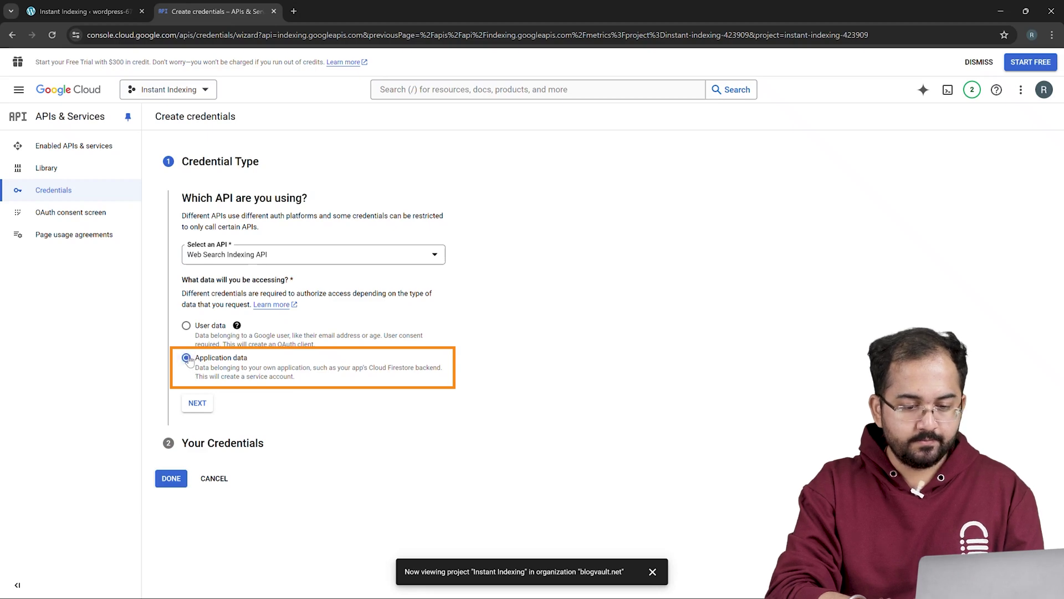
{"action": "left_click", "coordinate": [195, 403]}
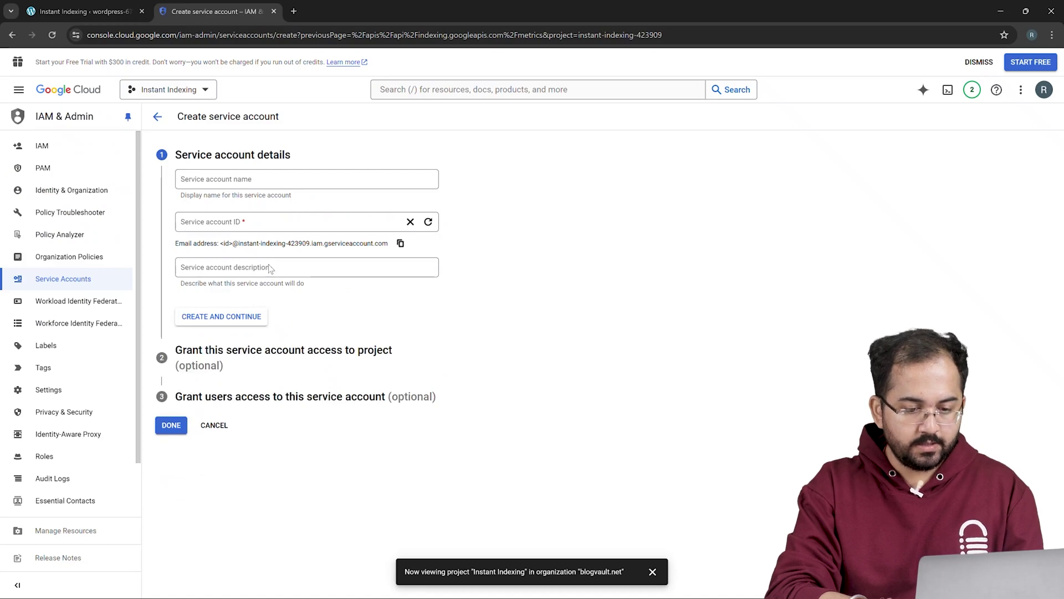
Create the service account 'instant-indexing-key' with description 'rankmath instant indexing'.
{"action": "left_click", "coordinate": [242, 186]}
{"action": "type", "text": "instant-indexing-key"}
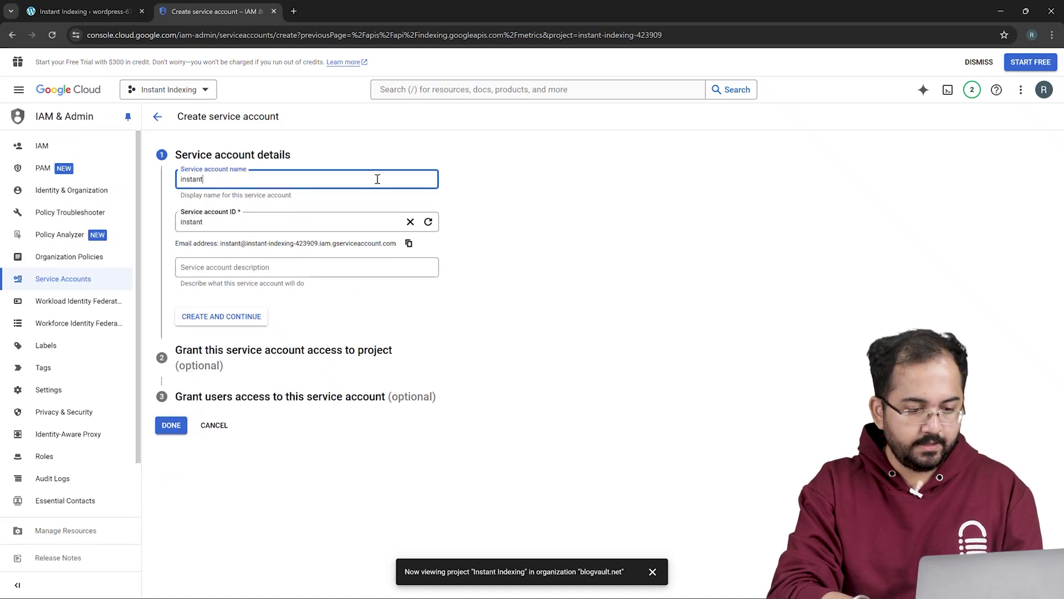
{"action": "left_click", "coordinate": [348, 238]}
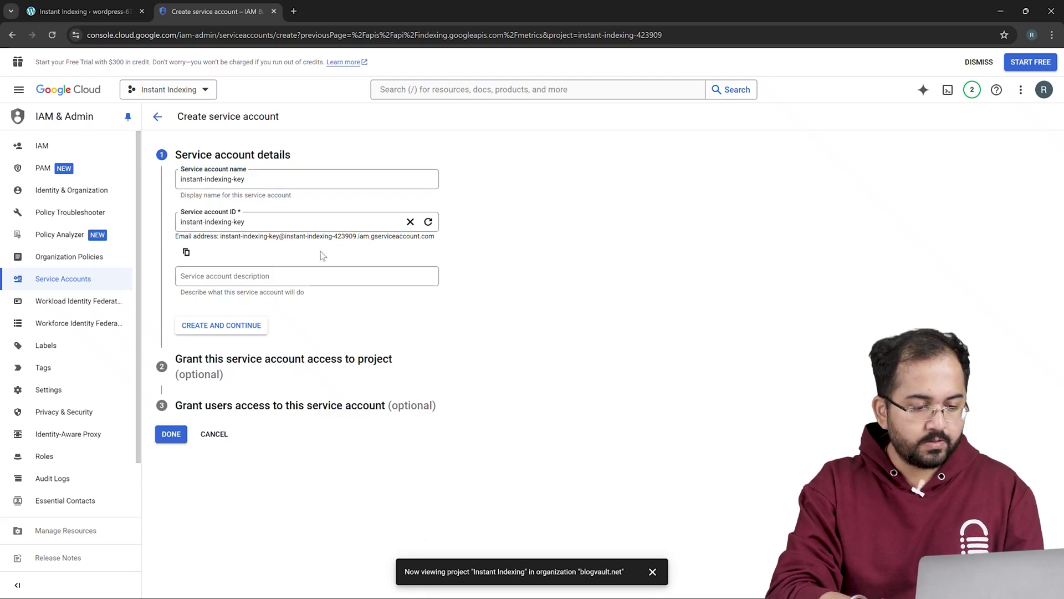
{"action": "left_click", "coordinate": [280, 272]}
{"action": "type", "text": "rankmath instant indexing"}
{"action": "key", "text": "Tab"}
{"action": "left_click", "coordinate": [256, 324]}
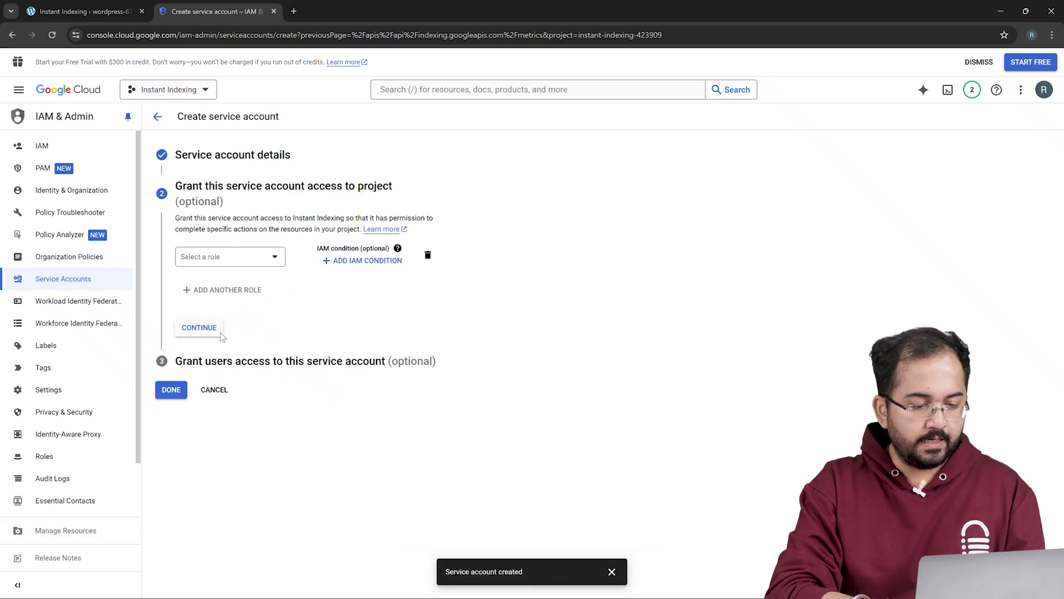
{"action": "left_click", "coordinate": [171, 390]}
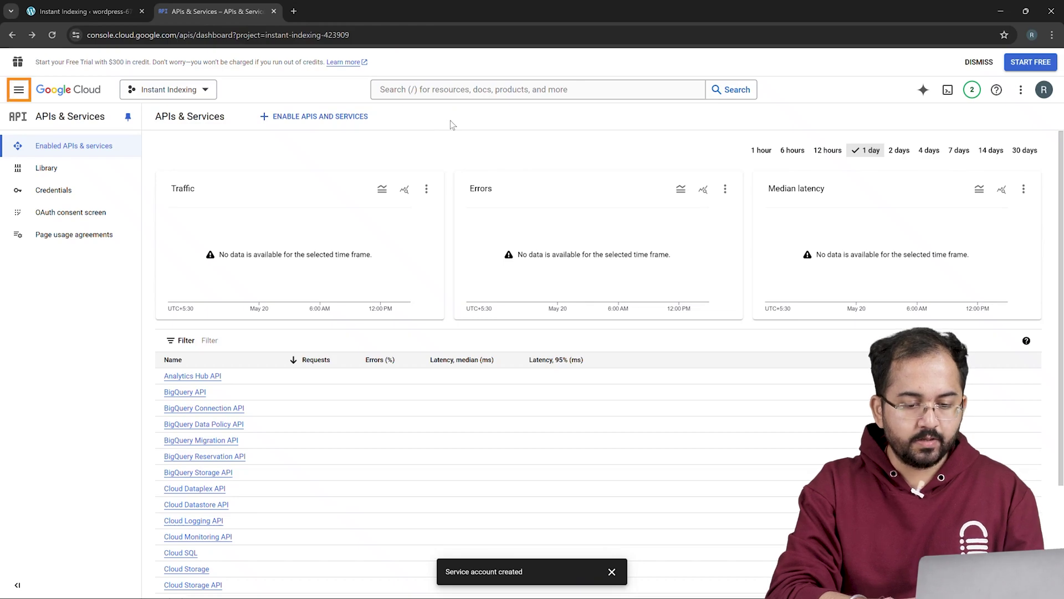
Go to IAM & Admin > Service Accounts and open the instant-indexing-key account's Keys.
{"action": "left_click", "coordinate": [20, 92]}
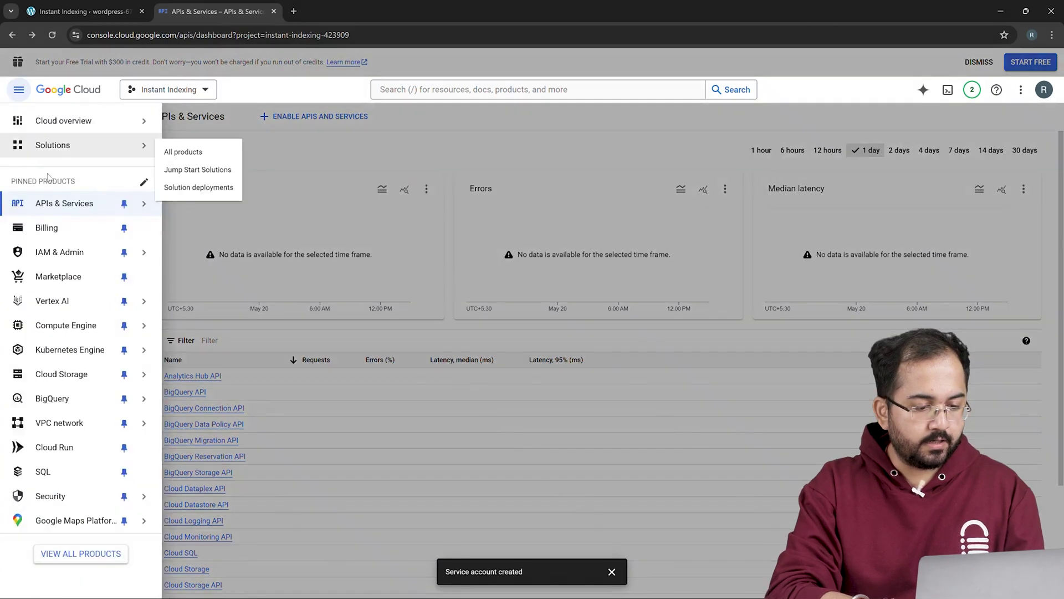
{"action": "left_click", "coordinate": [53, 254]}
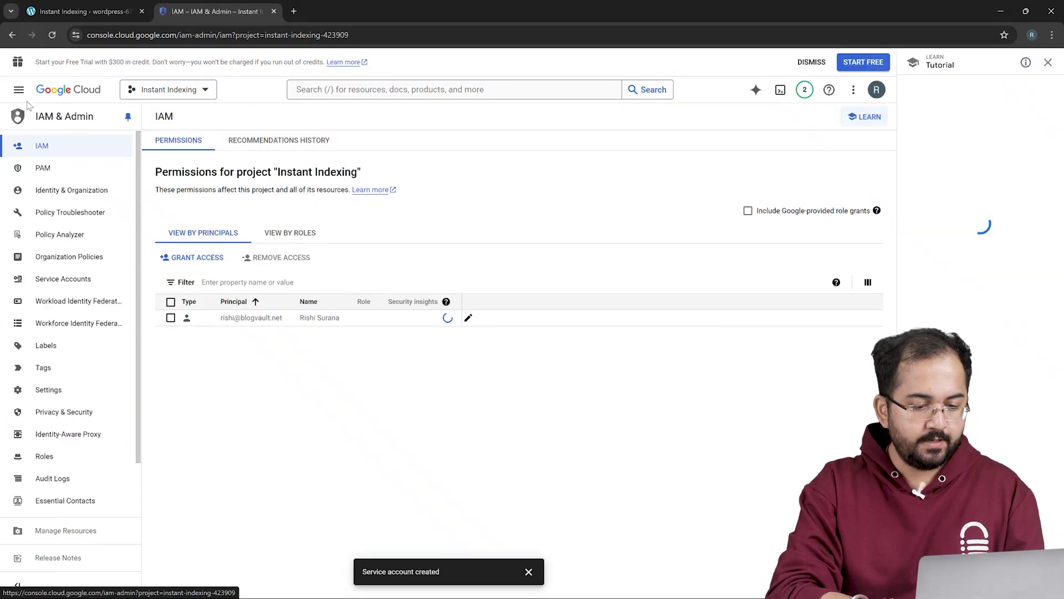
{"action": "left_click", "coordinate": [78, 278]}
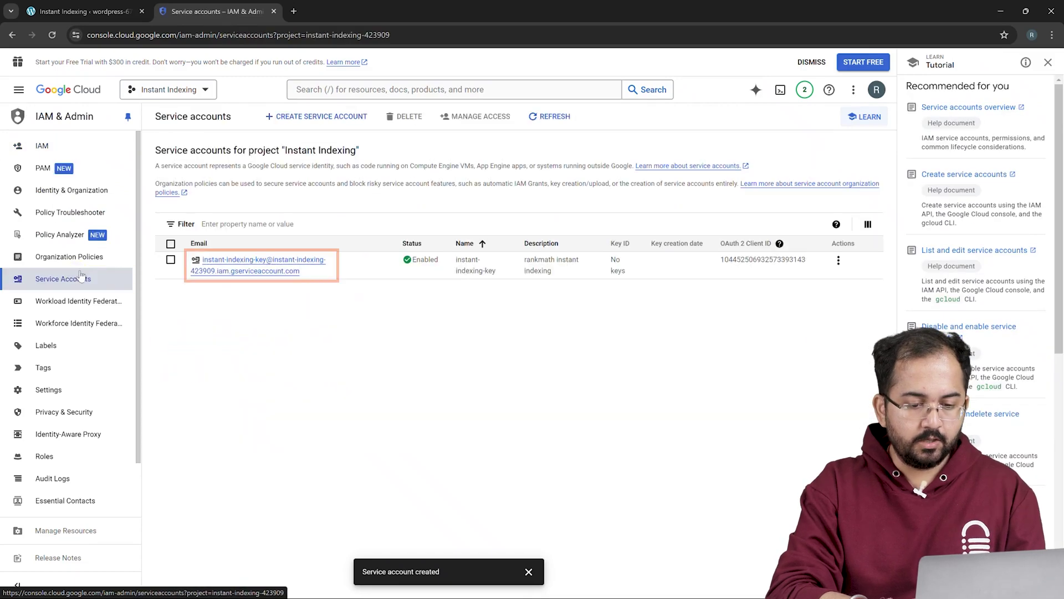
{"action": "left_click", "coordinate": [255, 266]}
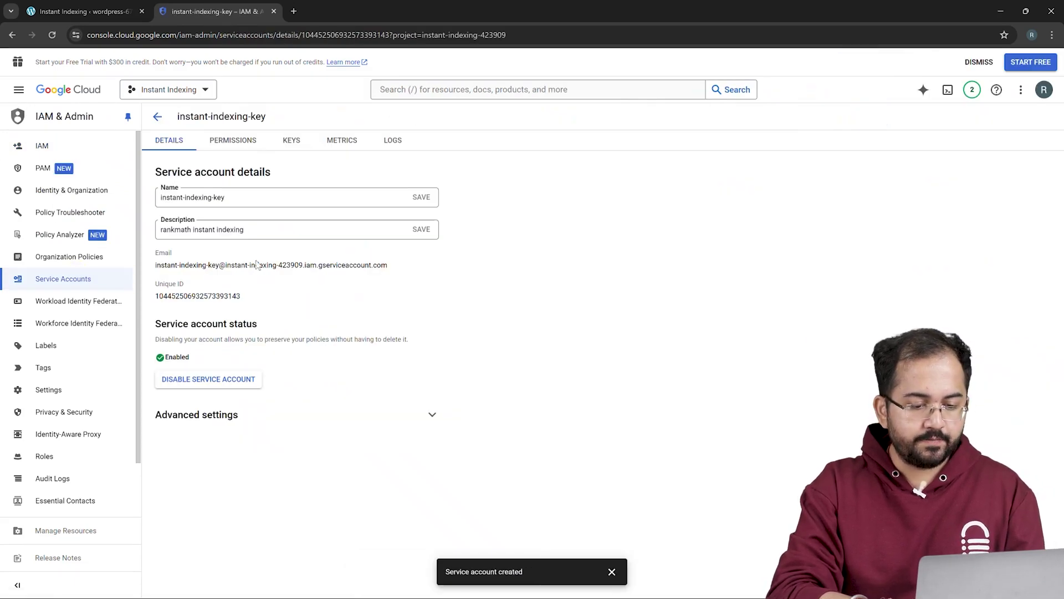
{"action": "left_click", "coordinate": [291, 141]}
Create and download a new JSON private key, then return to the WordPress settings.
{"action": "left_click", "coordinate": [199, 283]}
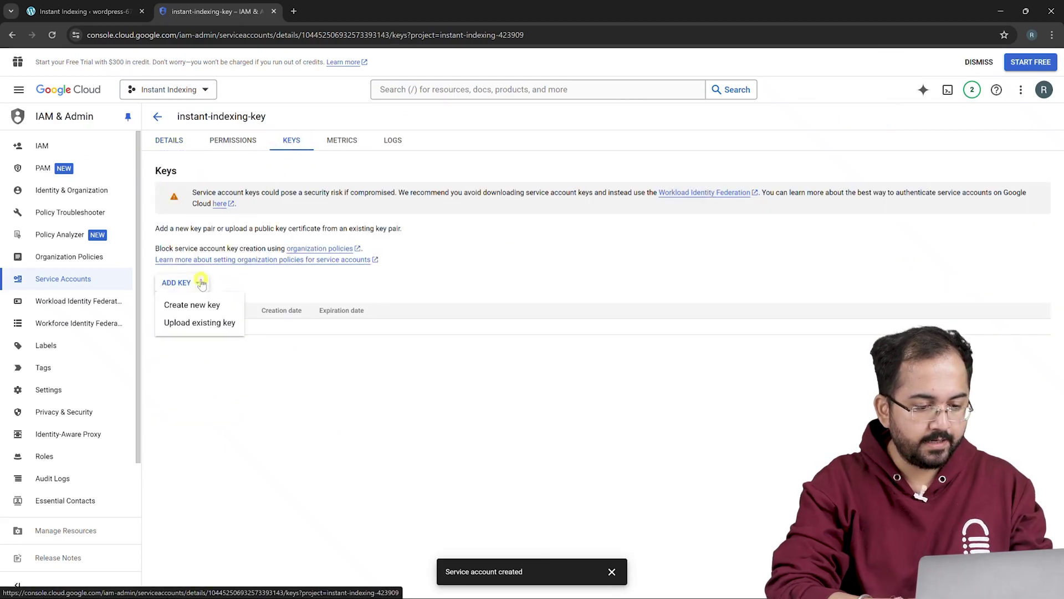
{"action": "left_click", "coordinate": [194, 303]}
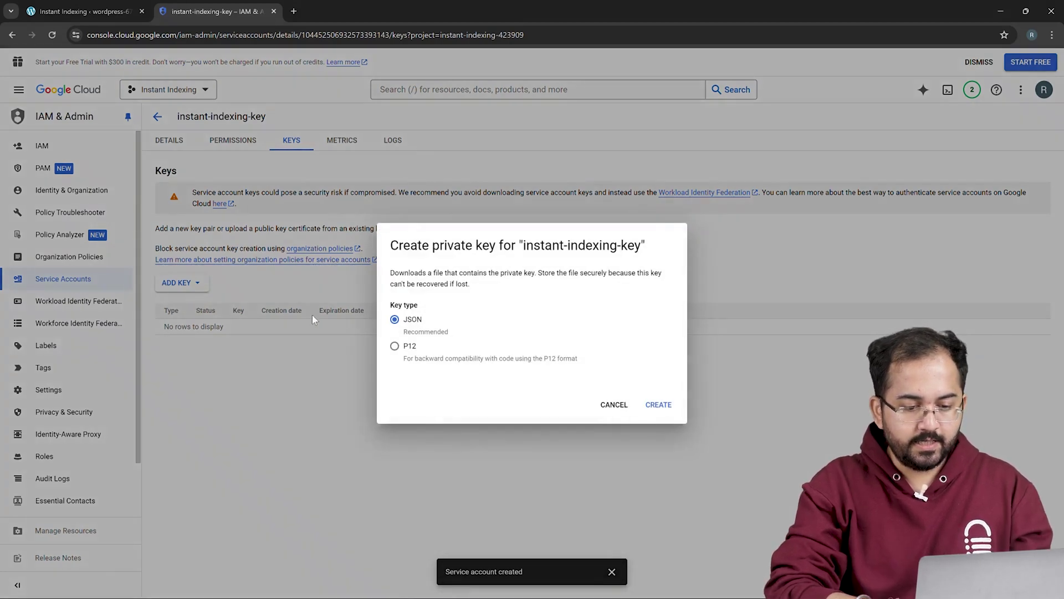
{"action": "left_click", "coordinate": [677, 410]}
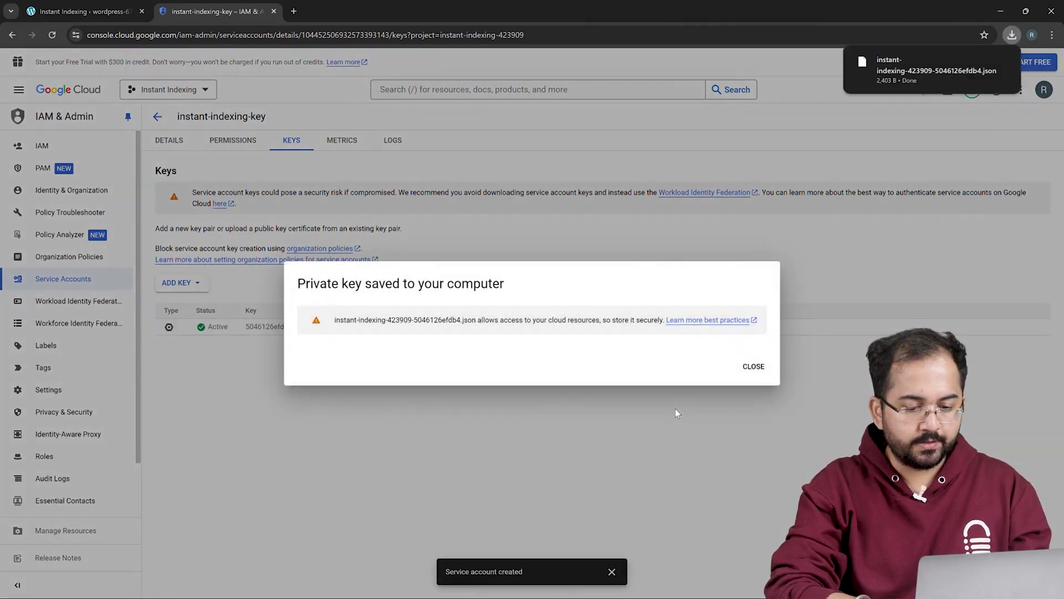
{"action": "left_click", "coordinate": [751, 366]}
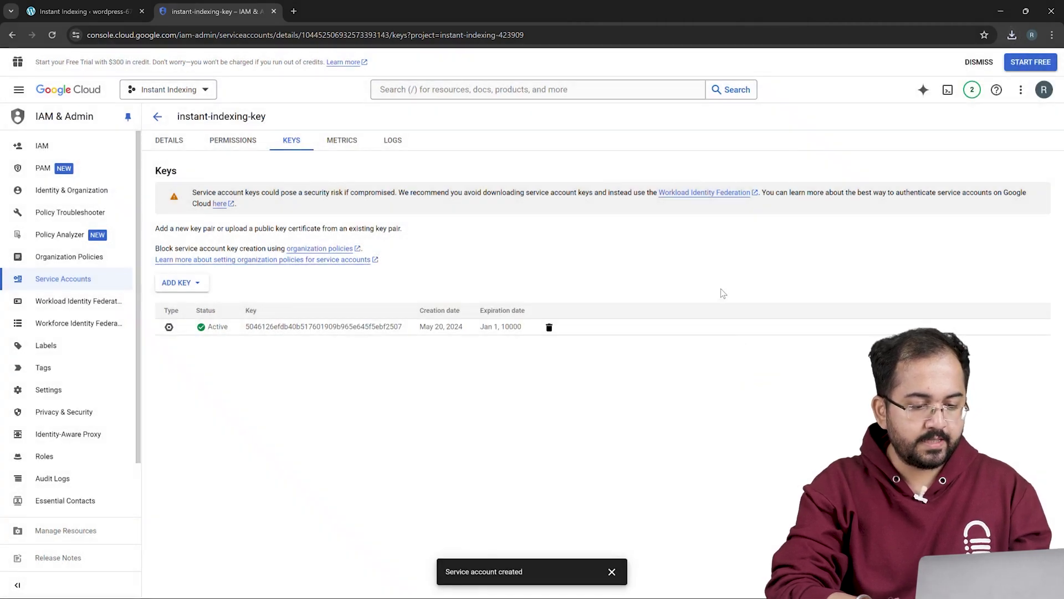
{"action": "left_click", "coordinate": [135, 6]}
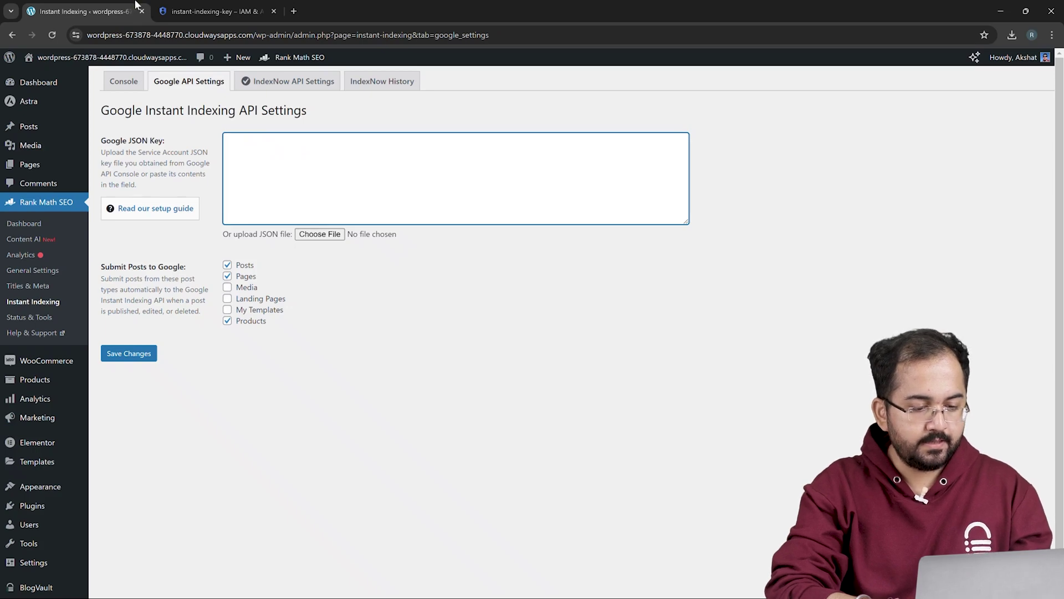
Upload the downloaded service-account JSON key file to Rank Math's Google API settings and save the changes.
{"action": "left_click", "coordinate": [316, 234]}
{"action": "left_click", "coordinate": [291, 100]}
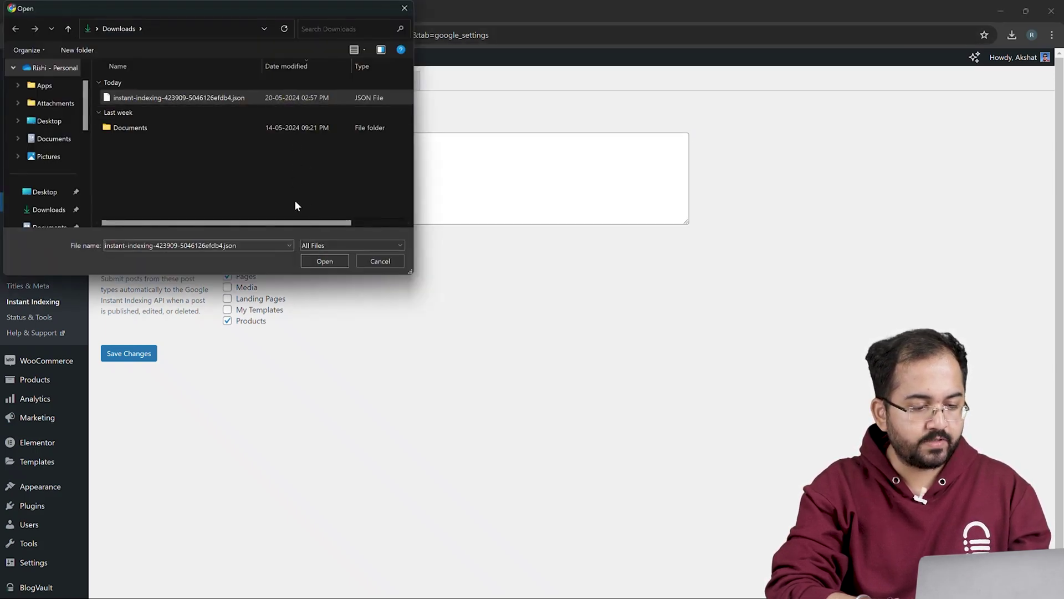
{"action": "left_click", "coordinate": [310, 262]}
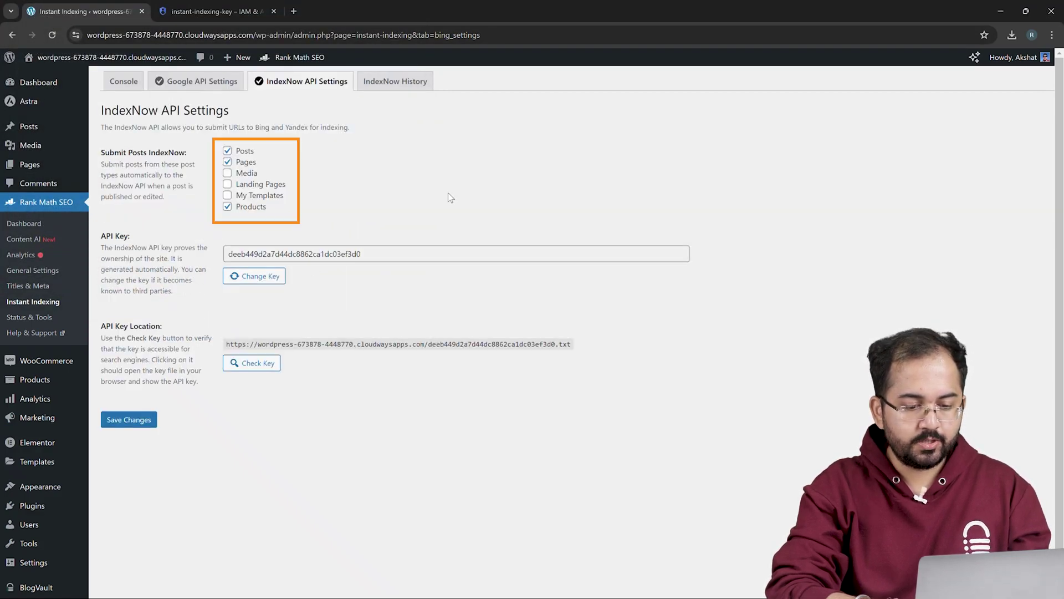
{"action": "left_click", "coordinate": [135, 420]}
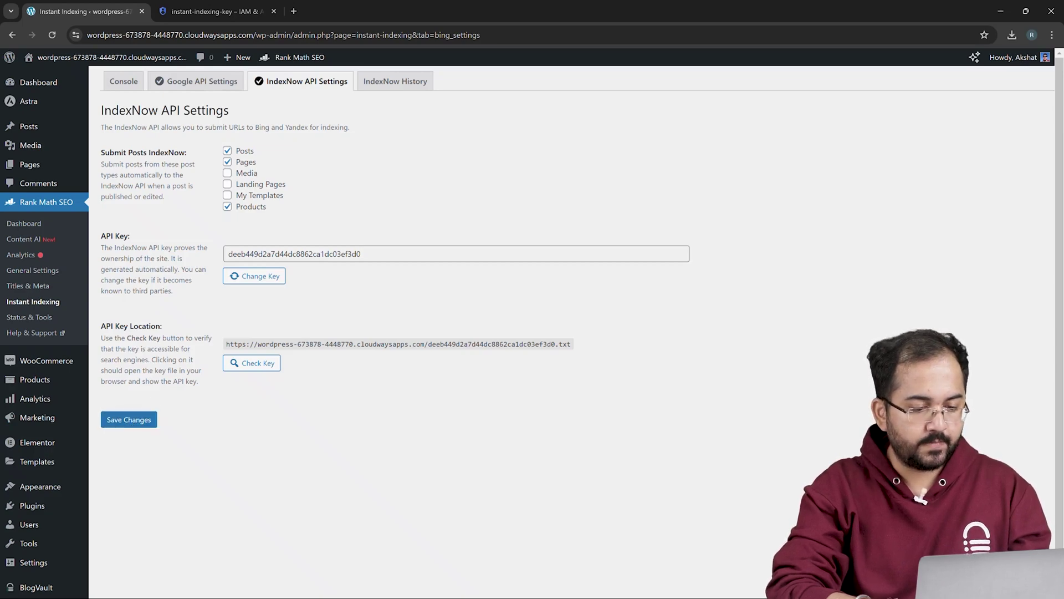
Show the All Posts list with the Hello world! post and its Instant Indexing actions.
{"action": "mouse_move", "coordinate": [64, 128]}
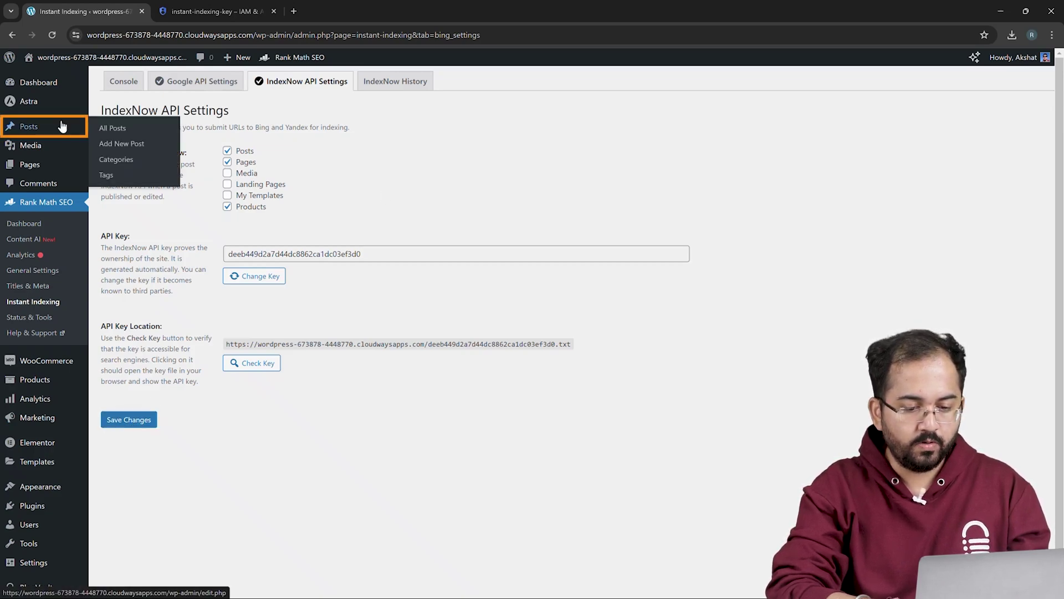
{"action": "left_click", "coordinate": [115, 129]}
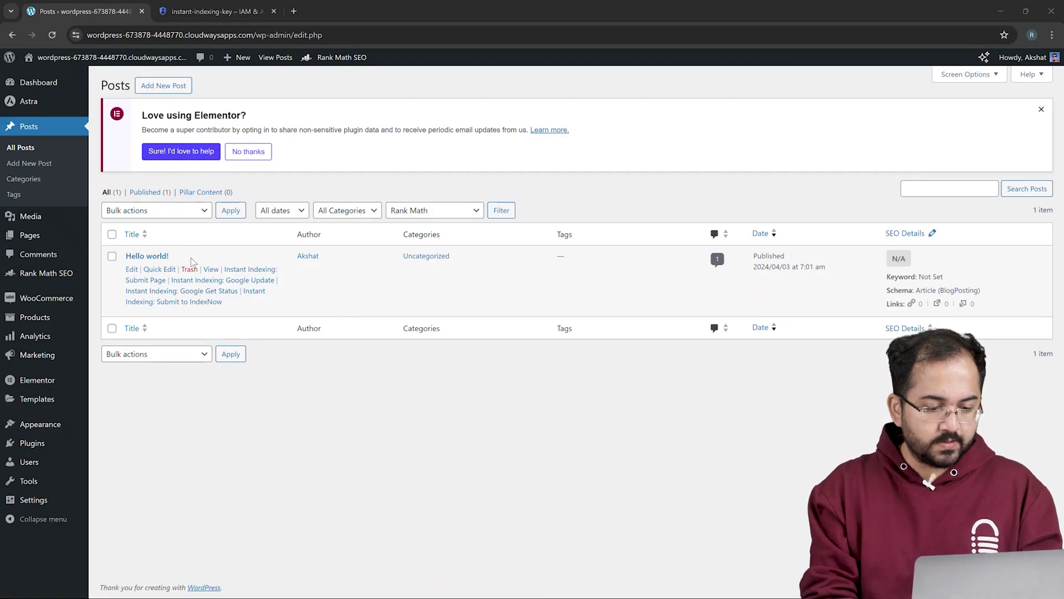
Search for Google Search Console in a new tab and start its setup.
{"action": "left_click", "coordinate": [295, 12]}
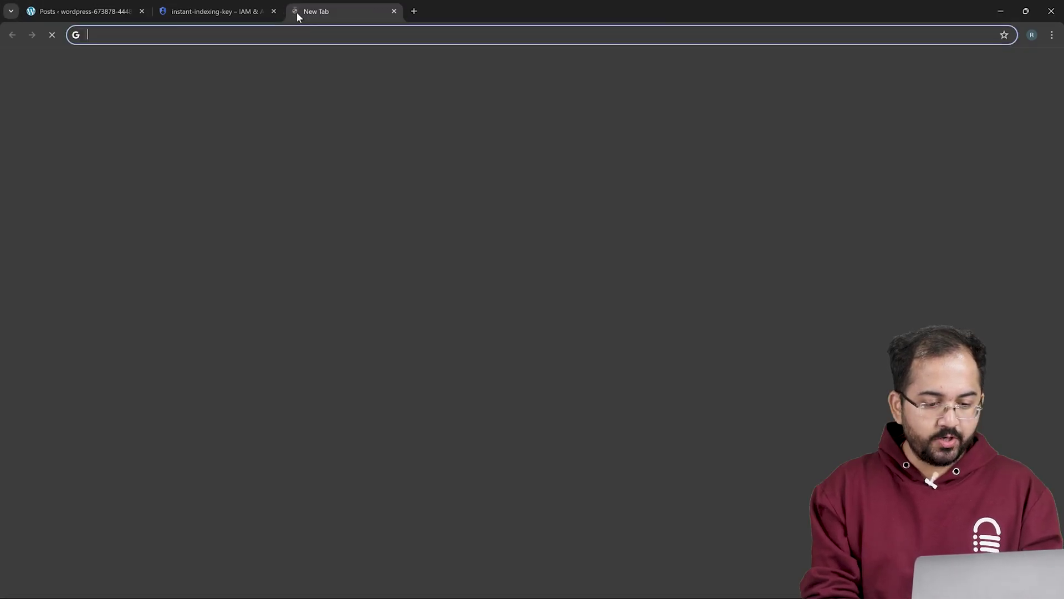
{"action": "type", "text": "G"}
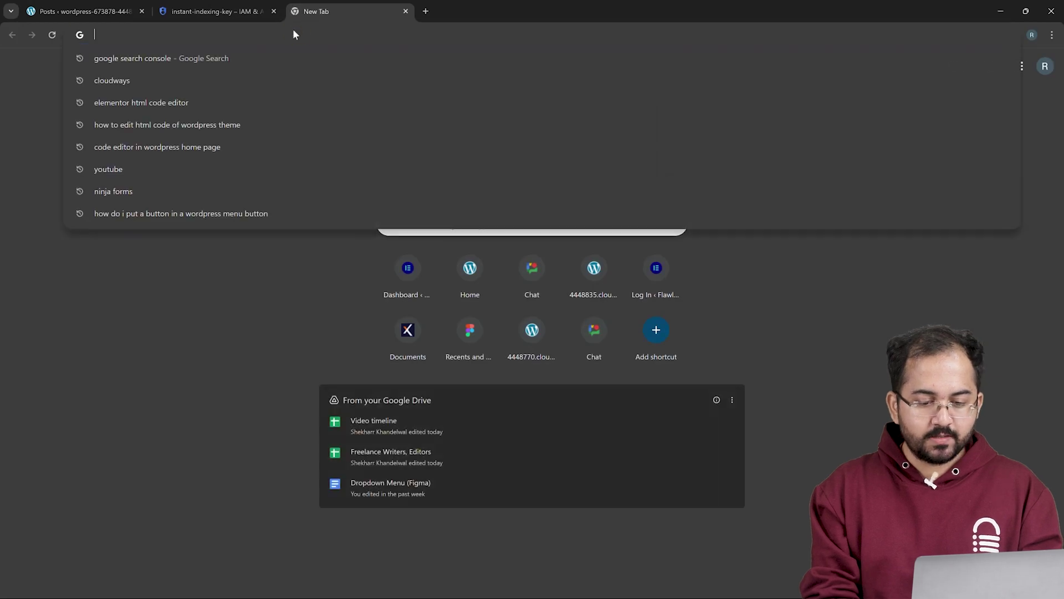
{"action": "key", "text": "Down"}
{"action": "key", "text": "Return"}
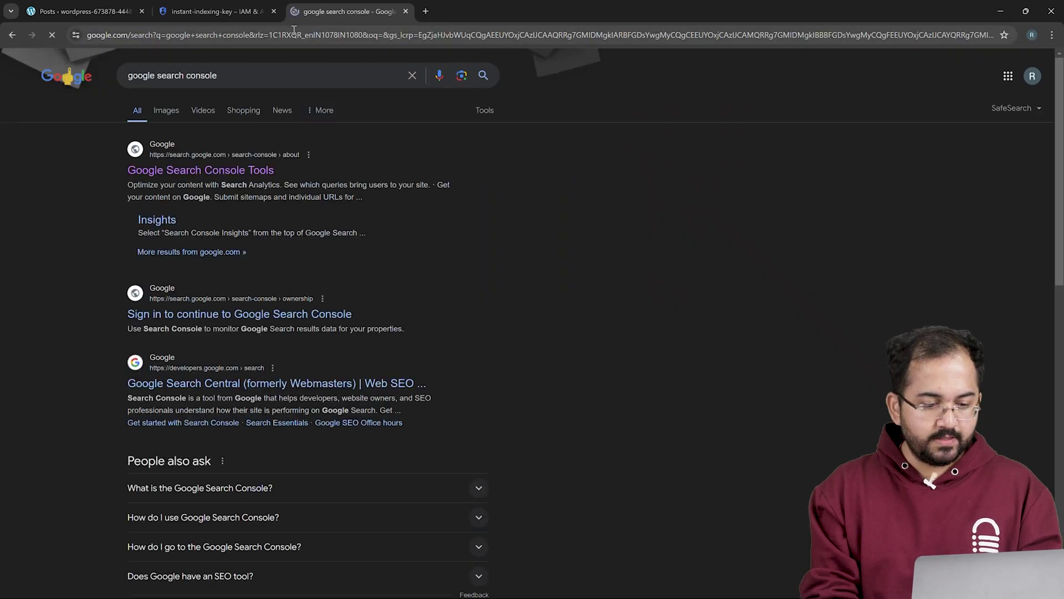
{"action": "left_click", "coordinate": [224, 170]}
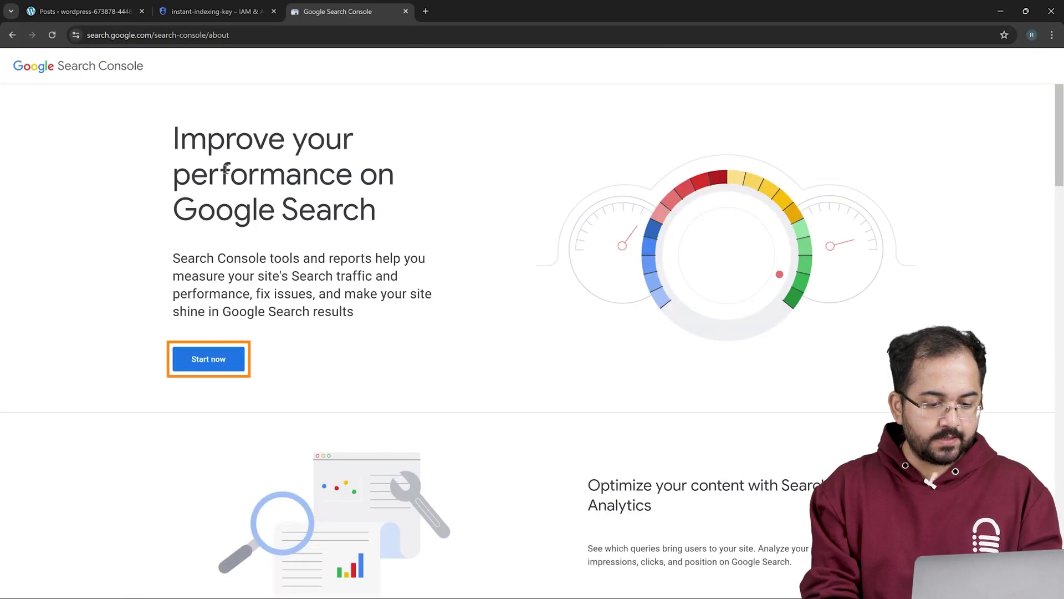
{"action": "left_click", "coordinate": [208, 359]}
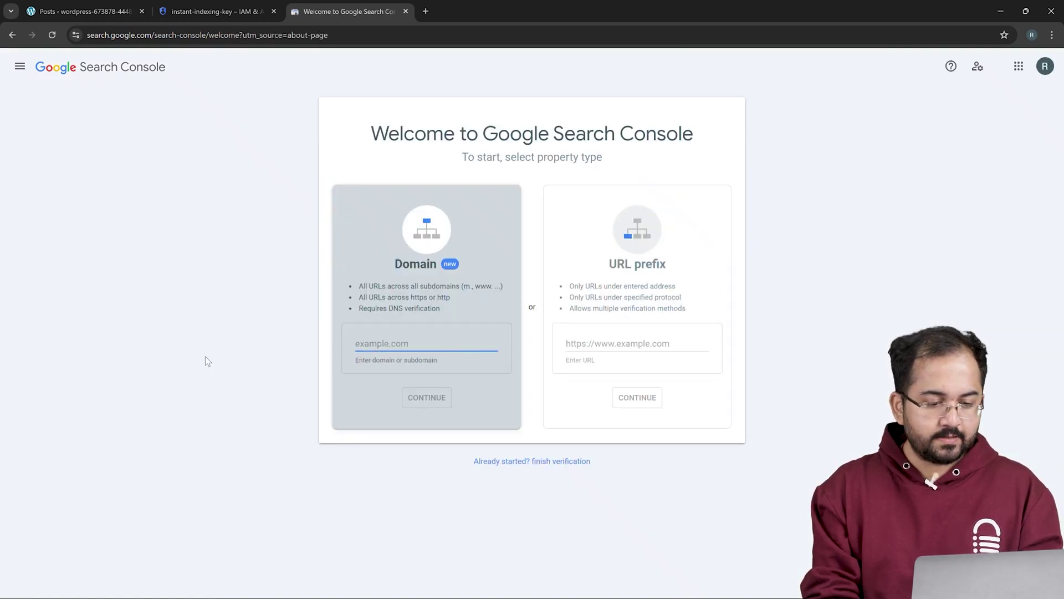
Copy the WordPress site's base address and add it as a URL-prefix property.
{"action": "key", "text": "Tab"}
{"action": "left_click", "coordinate": [94, 12]}
{"action": "left_click_drag", "start_coordinate": [87, 35], "coordinate": [271, 35]}
{"action": "right_click", "coordinate": [272, 35]}
{"action": "left_click", "coordinate": [290, 83]}
{"action": "left_click", "coordinate": [344, 11]}
{"action": "right_click", "coordinate": [583, 343]}
{"action": "left_click", "coordinate": [593, 441]}
{"action": "left_click", "coordinate": [623, 394]}
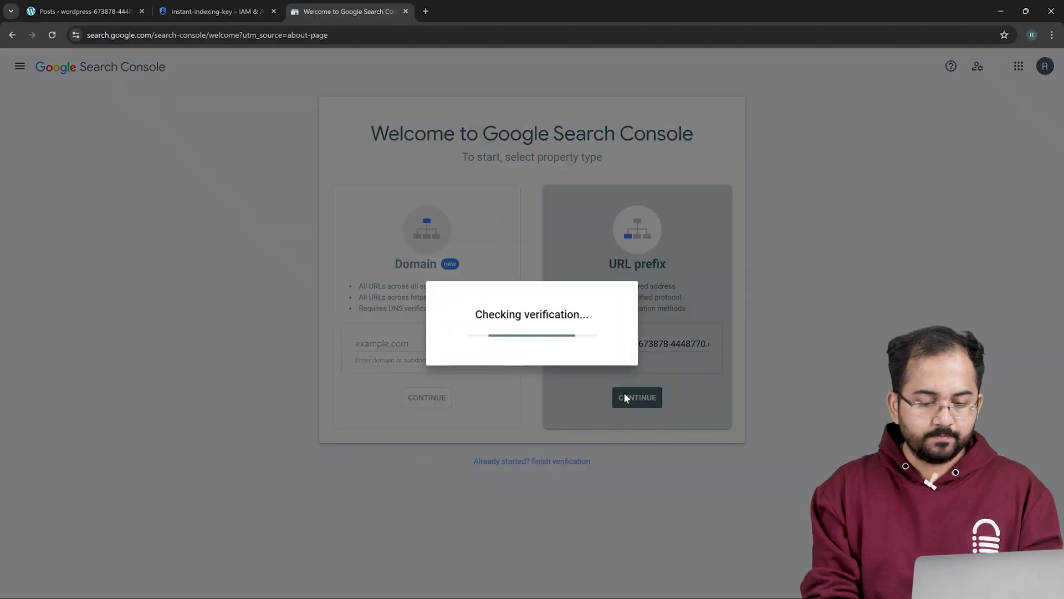
Copy the HTML tag verification meta tag.
{"action": "left_click", "coordinate": [548, 411]}
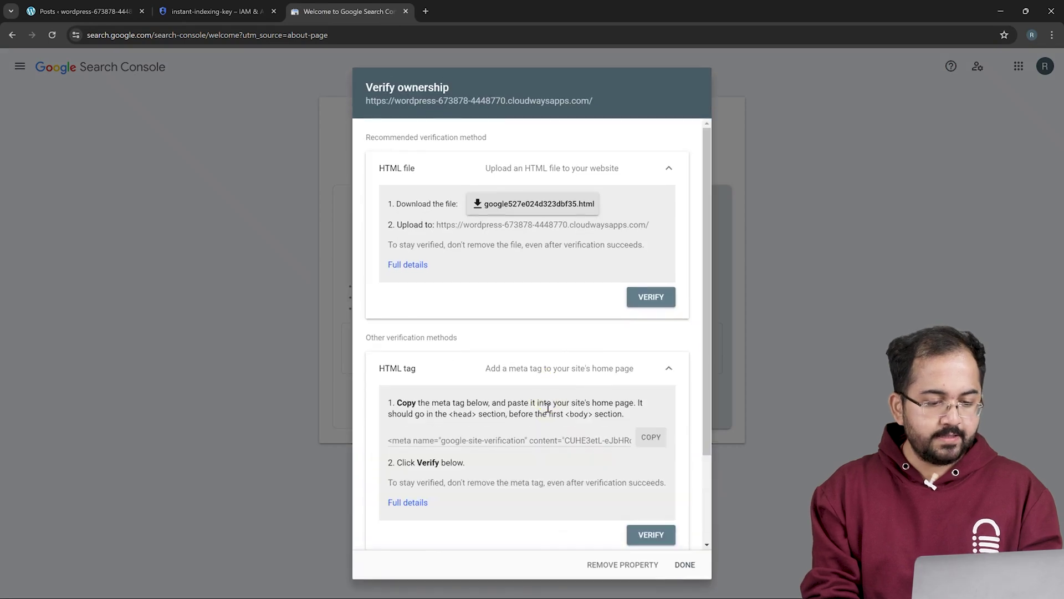
{"action": "scroll", "coordinate": [548, 409], "scroll_direction": "down", "scroll_amount": 2}
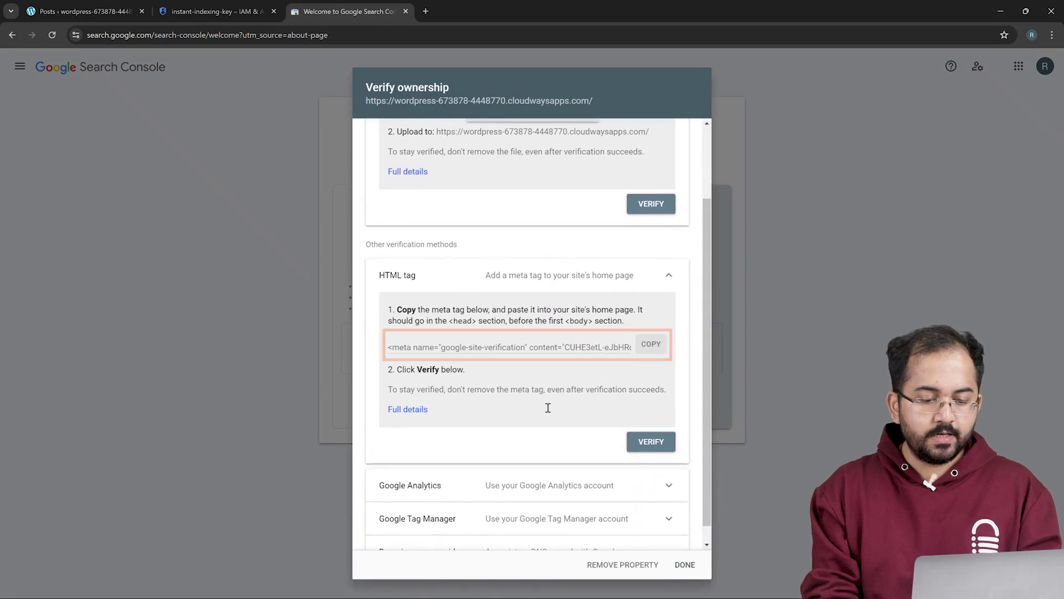
{"action": "left_click", "coordinate": [656, 351]}
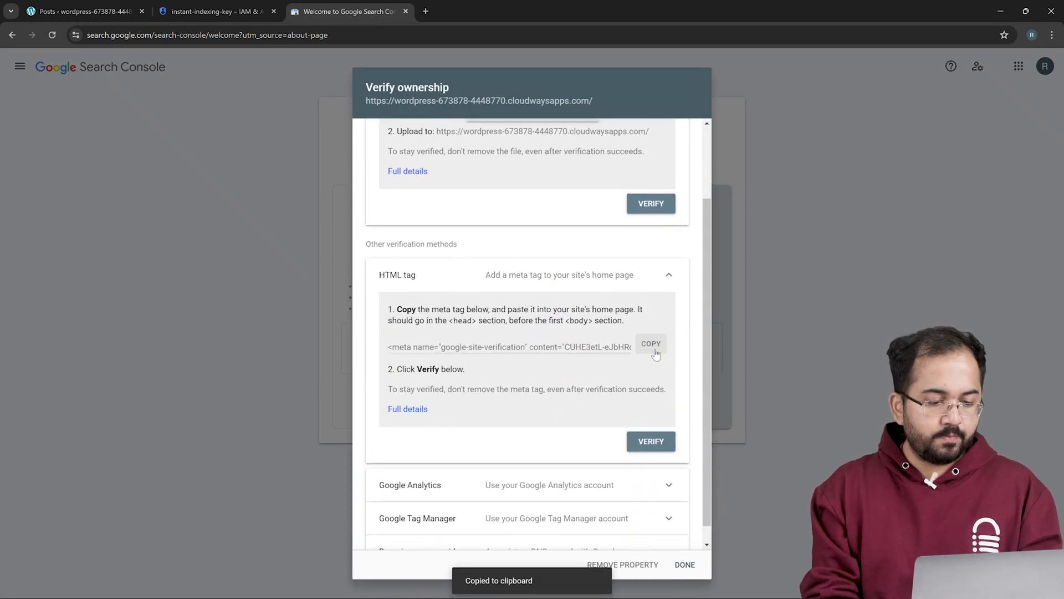
Paste the verification meta tag into Rank Math's Webmaster Tools Google Search Console field and save.
{"action": "left_click", "coordinate": [137, 6]}
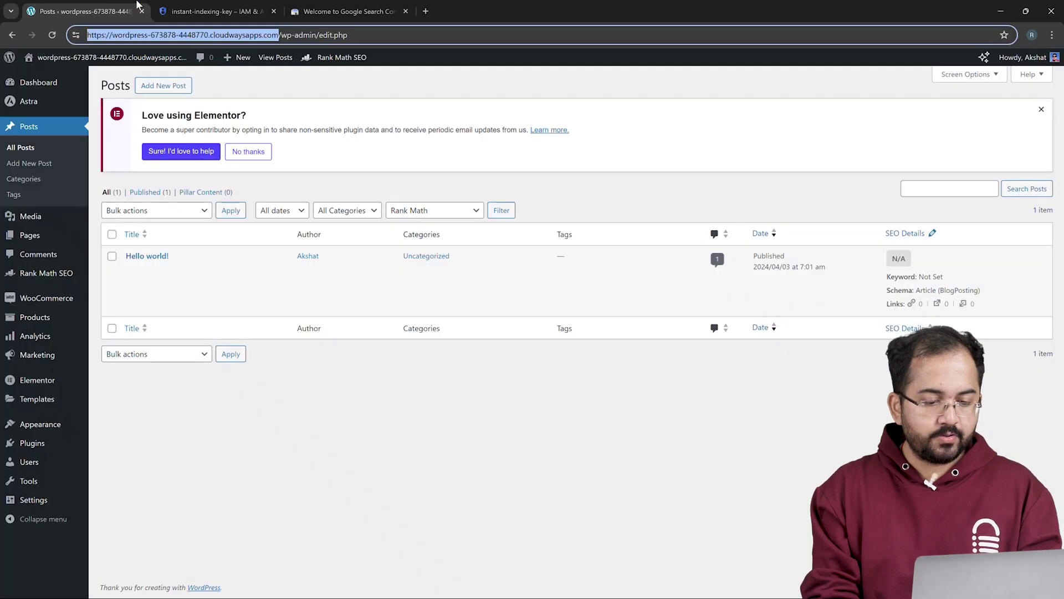
{"action": "mouse_move", "coordinate": [45, 277]}
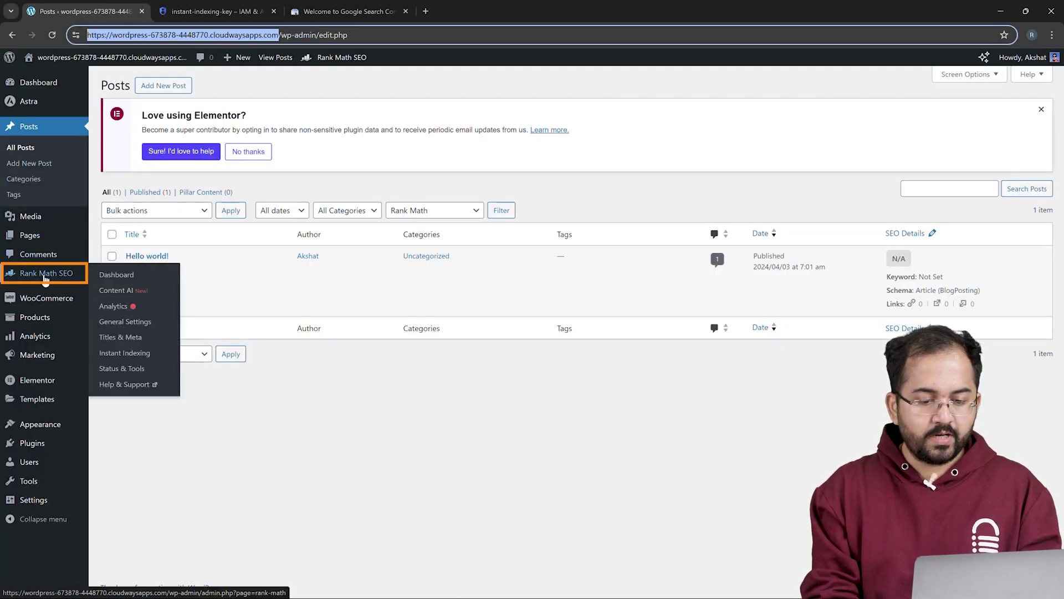
{"action": "left_click", "coordinate": [137, 323]}
{"action": "left_click", "coordinate": [143, 300]}
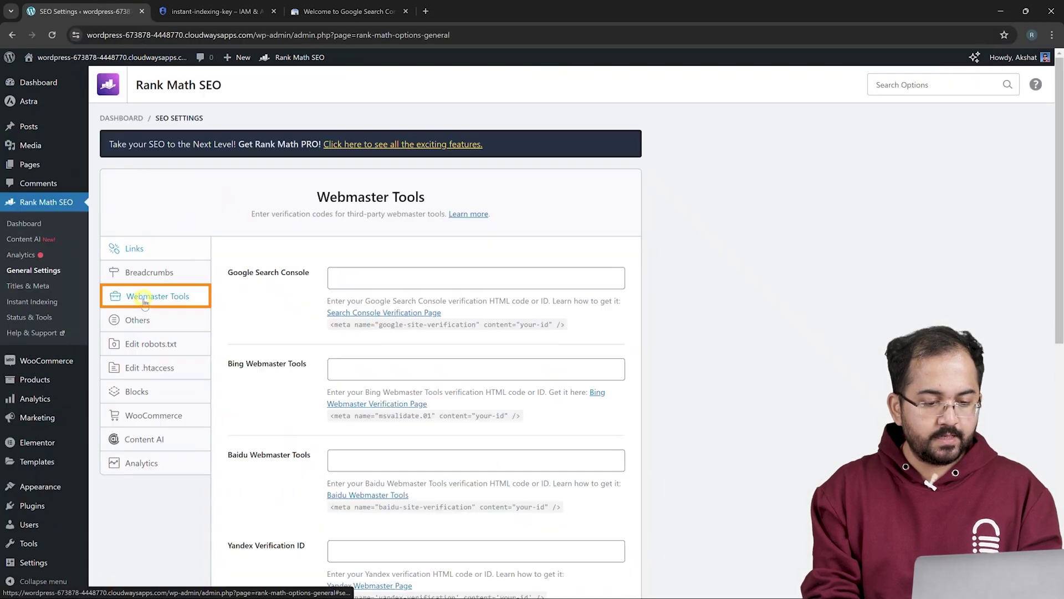
{"action": "left_click", "coordinate": [358, 278]}
{"action": "right_click", "coordinate": [366, 278]}
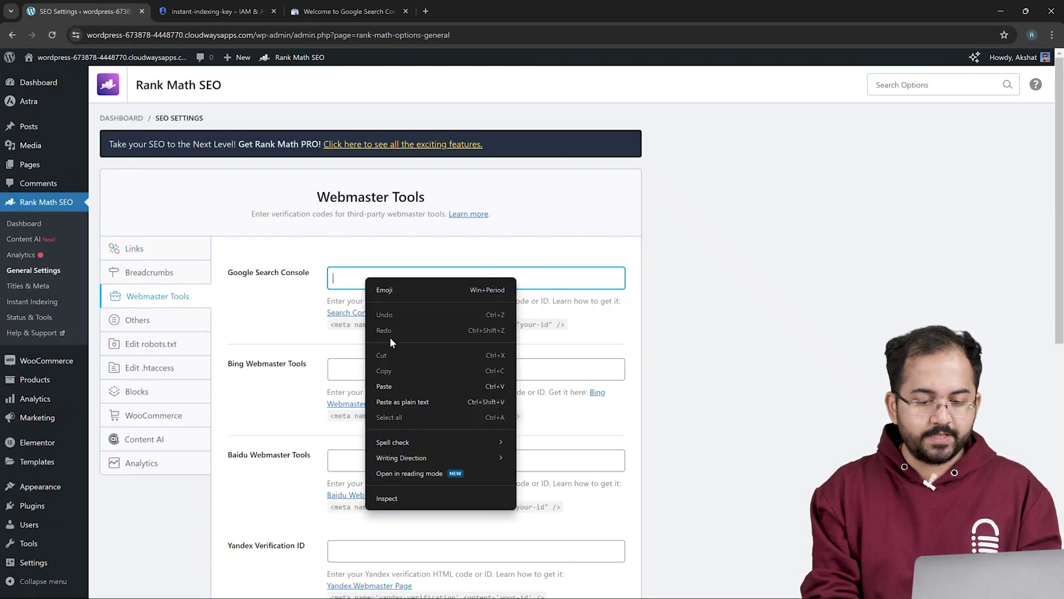
{"action": "left_click", "coordinate": [388, 382]}
{"action": "left_click", "coordinate": [452, 337]}
{"action": "scroll", "coordinate": [454, 340], "scroll_direction": "down", "scroll_amount": 9}
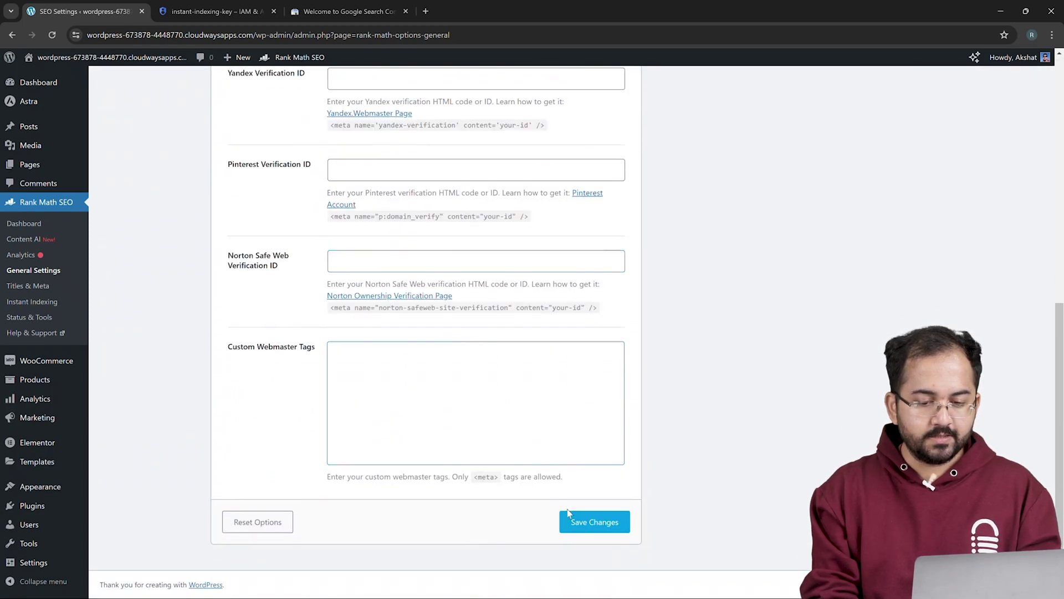
{"action": "left_click", "coordinate": [570, 521]}
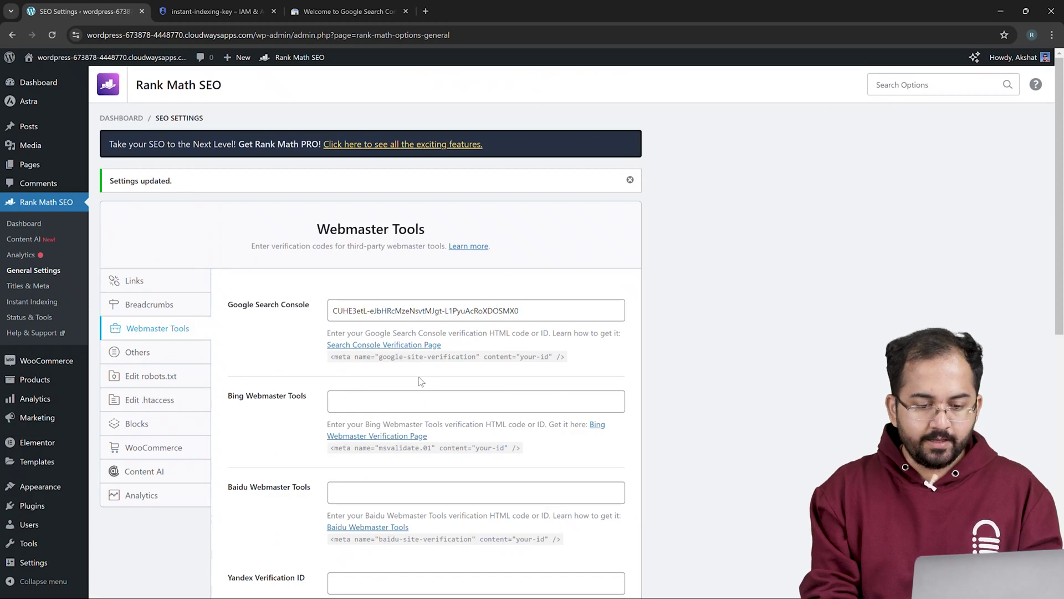
{"action": "left_click", "coordinate": [320, 6]}
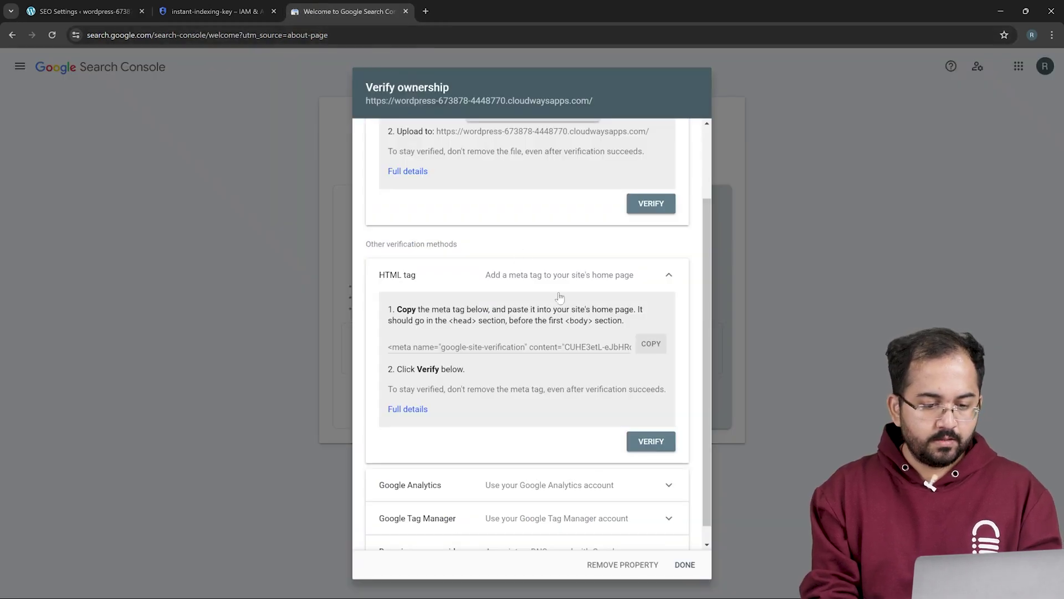
Verify site ownership with the HTML tag and go to the property's Users and permissions.
{"action": "left_click", "coordinate": [638, 439]}
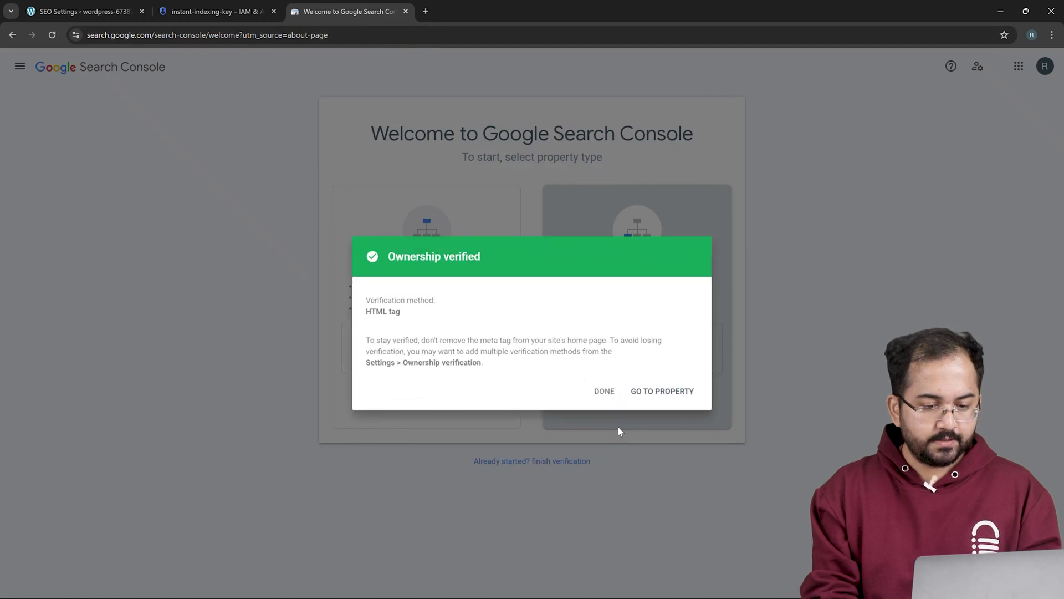
{"action": "left_click", "coordinate": [665, 390]}
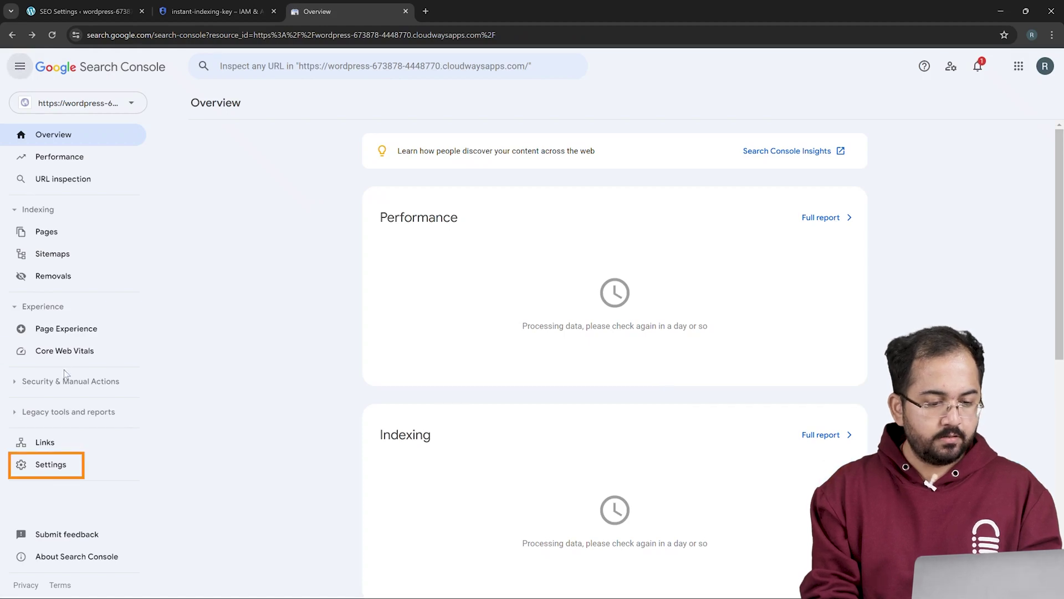
{"action": "left_click", "coordinate": [55, 465]}
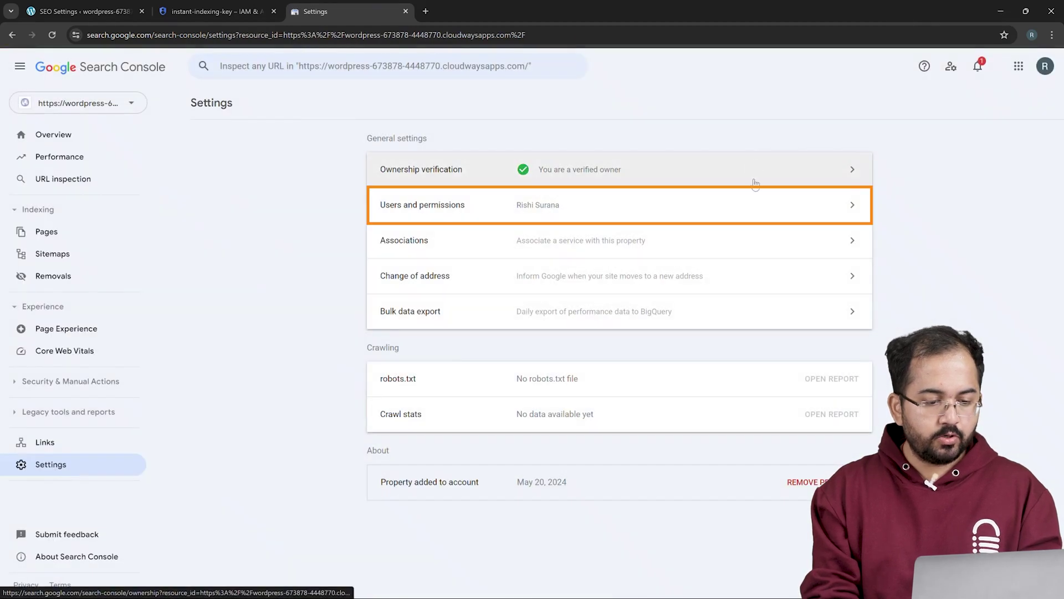
{"action": "left_click", "coordinate": [751, 197]}
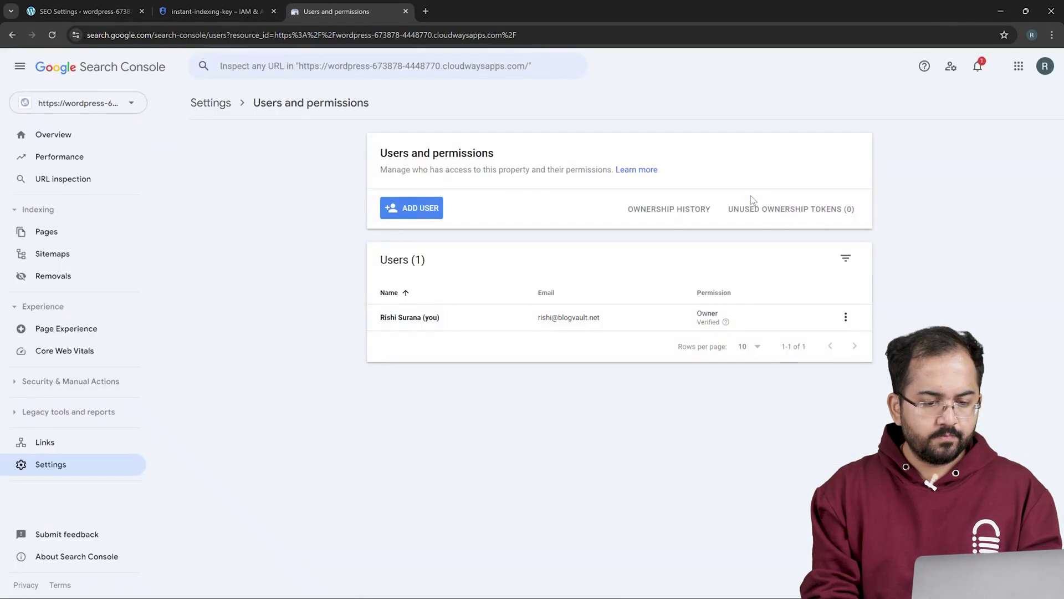
Review the owner's ownership verification details, then begin adding a new user.
{"action": "left_click", "coordinate": [842, 316]}
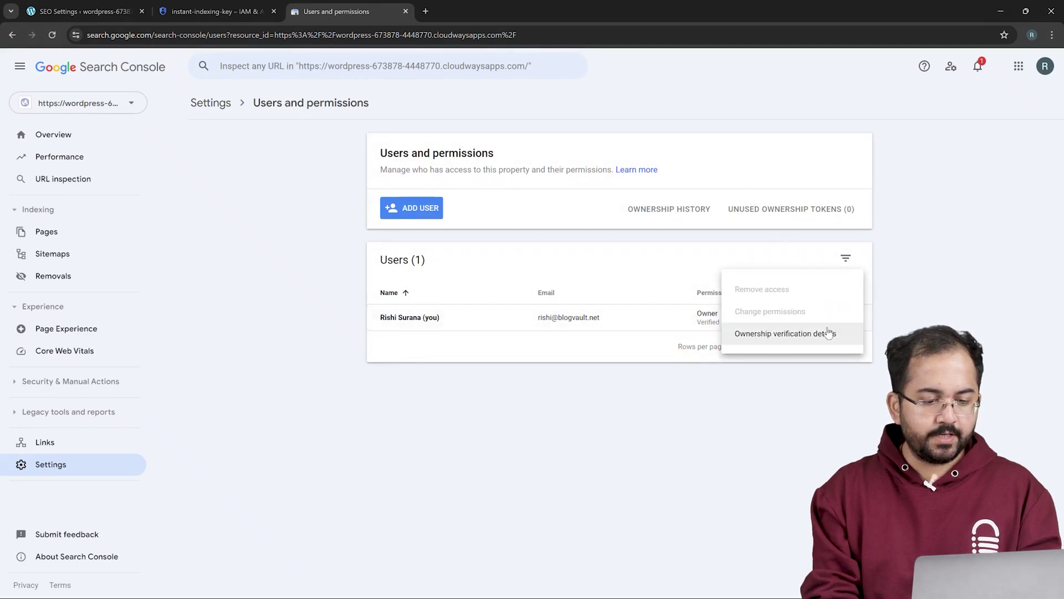
{"action": "left_click", "coordinate": [828, 332]}
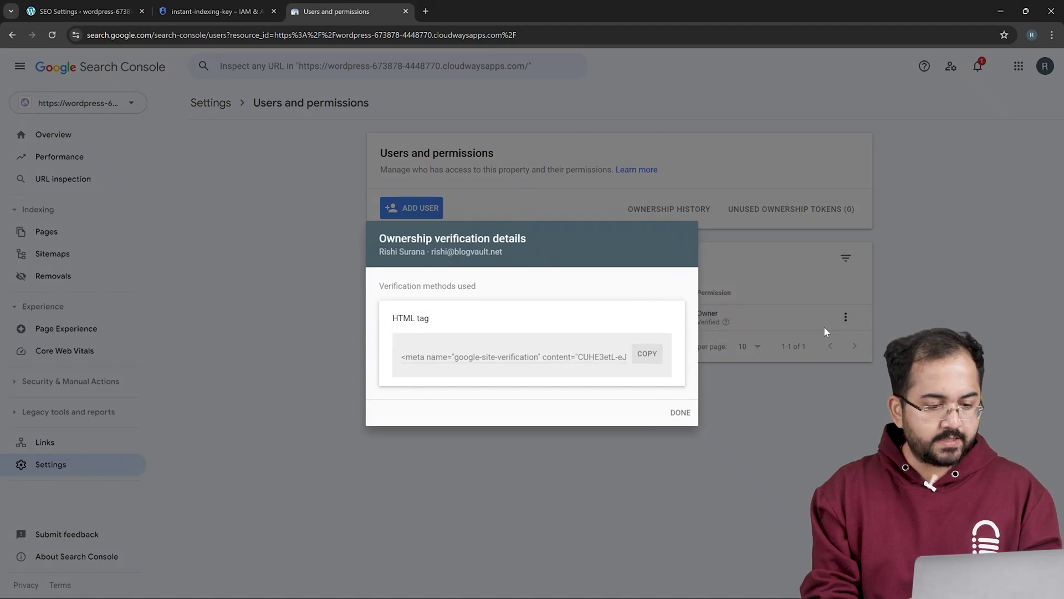
{"action": "left_click", "coordinate": [672, 413]}
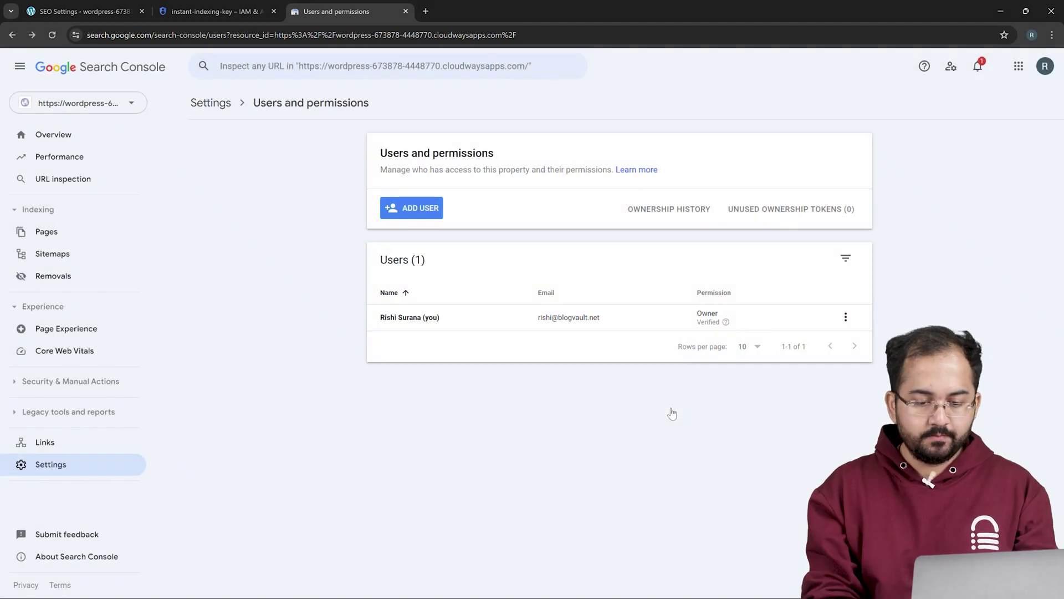
{"action": "left_click", "coordinate": [427, 216]}
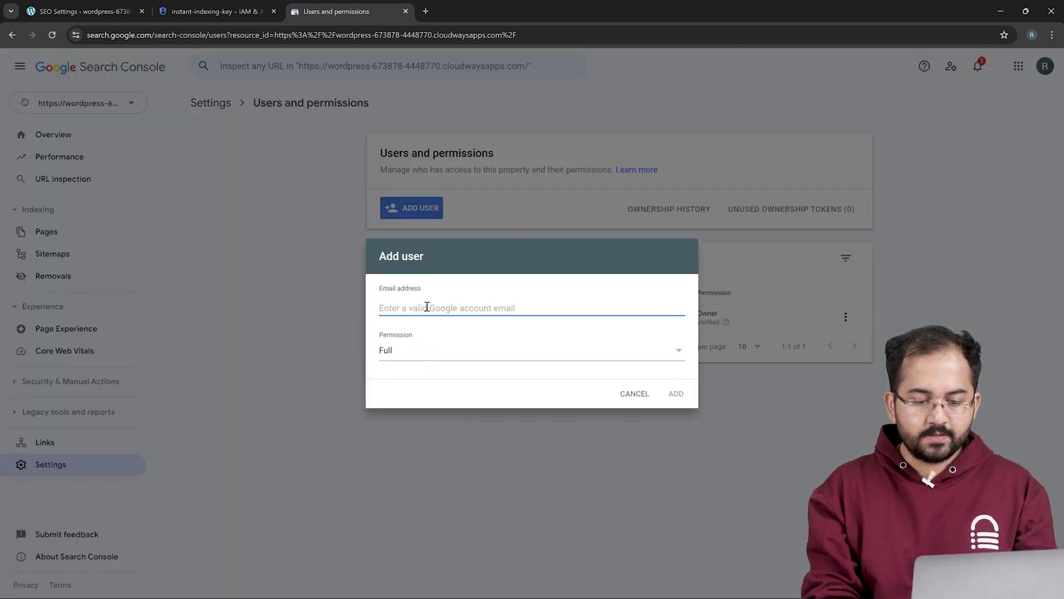
Copy the instant-indexing-key service account's email from the Google Cloud Service Accounts list.
{"action": "left_click", "coordinate": [263, 5]}
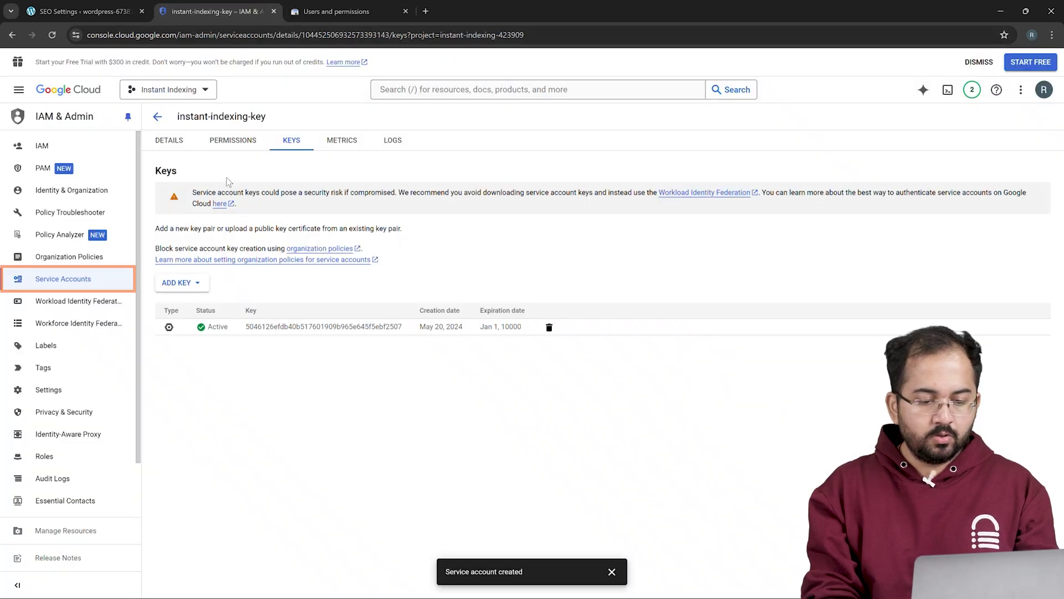
{"action": "left_click", "coordinate": [111, 276]}
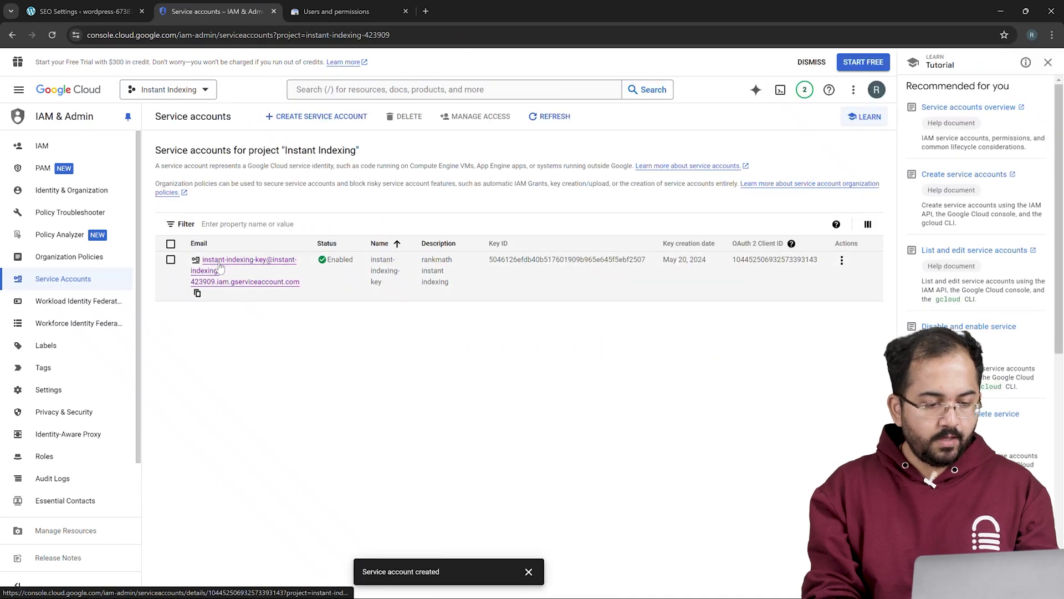
{"action": "left_click", "coordinate": [195, 293]}
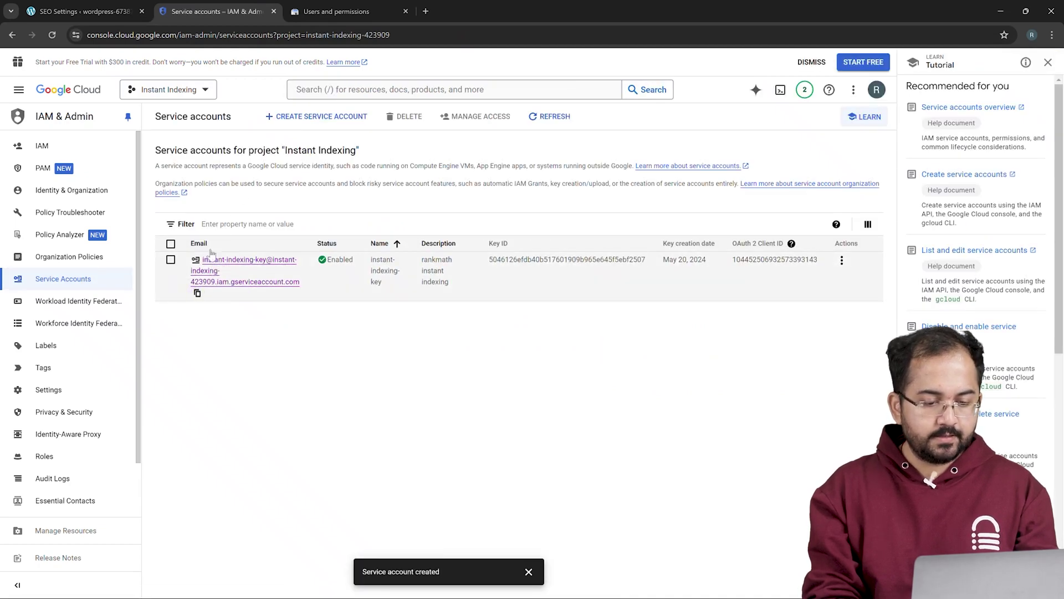
{"action": "left_click", "coordinate": [340, 7]}
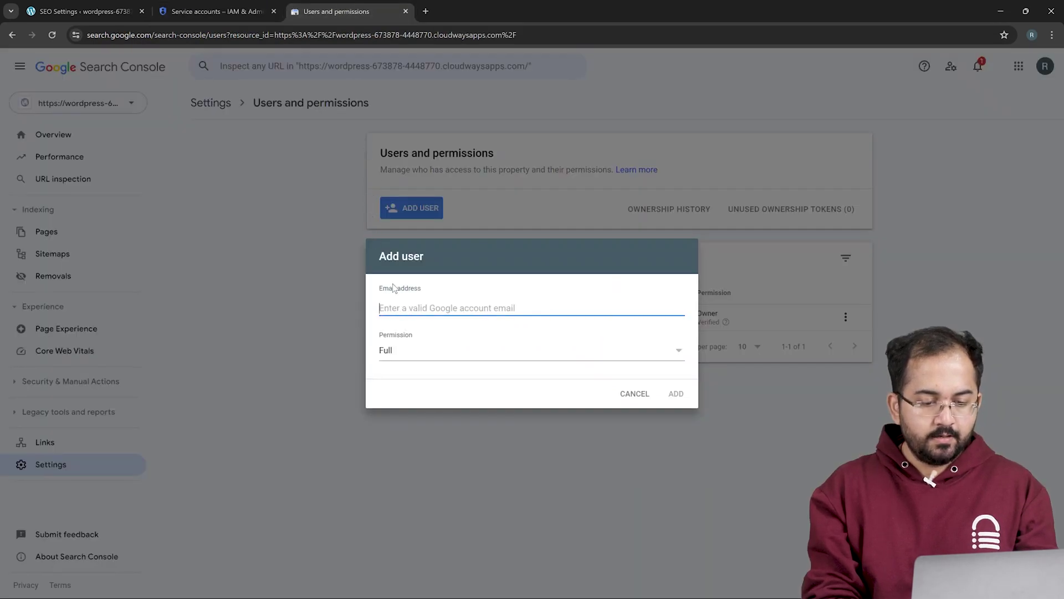
Paste the service account email and add it as a user with Full permission.
{"action": "right_click", "coordinate": [395, 304]}
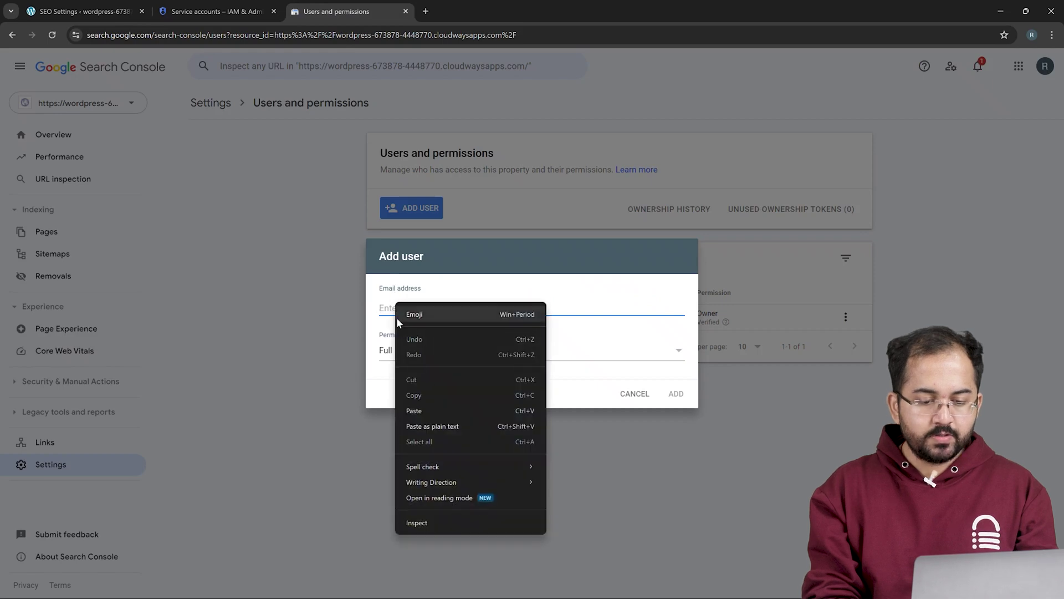
{"action": "left_click", "coordinate": [420, 408]}
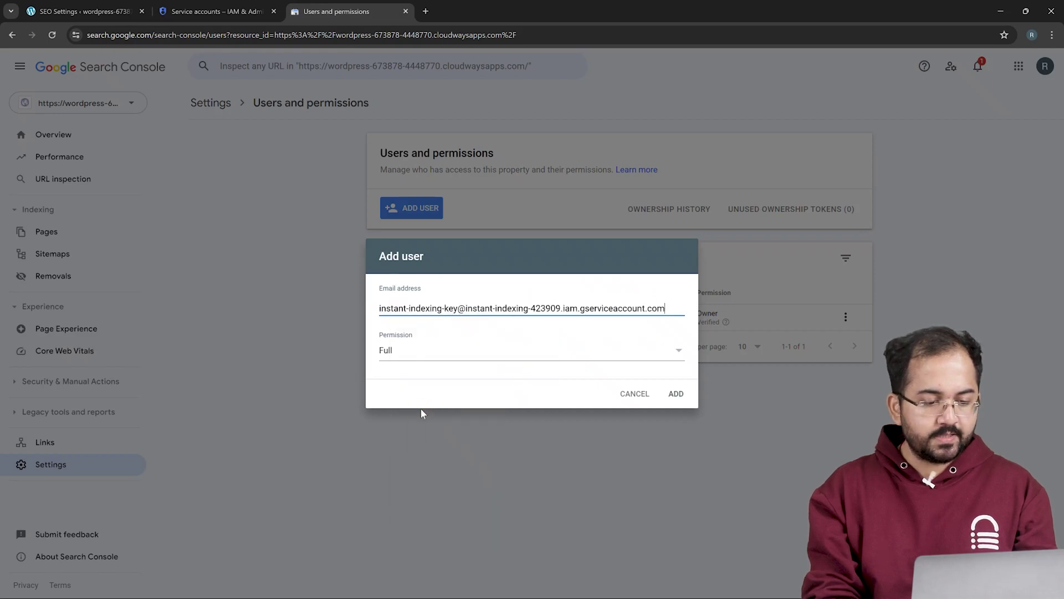
{"action": "left_click", "coordinate": [675, 393]}
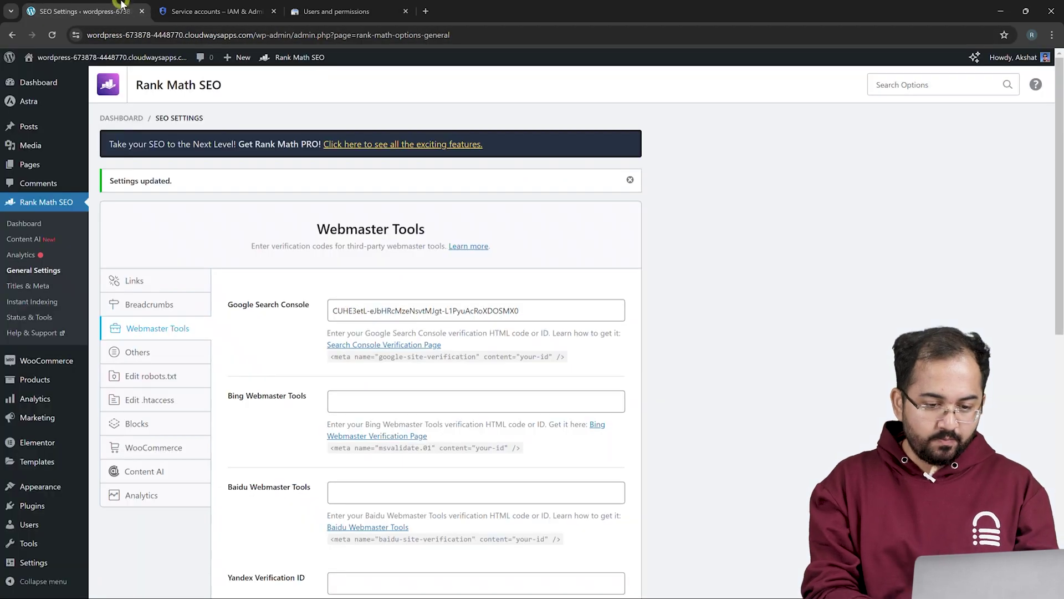
Submit the Hello world! post via Instant Indexing: Submit Page from the All Posts list.
{"action": "left_click", "coordinate": [121, 7]}
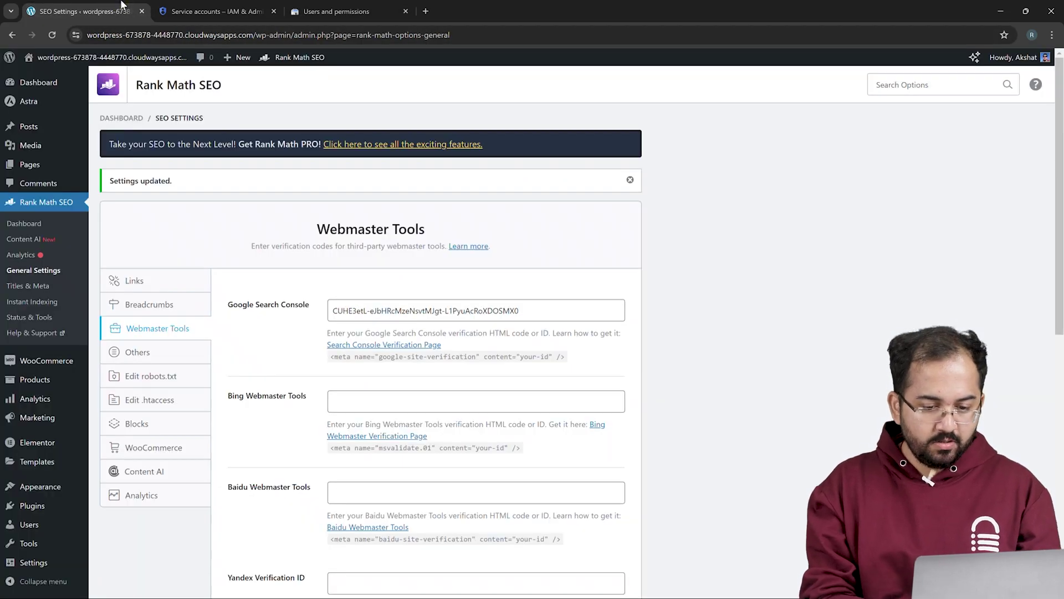
{"action": "mouse_move", "coordinate": [45, 128]}
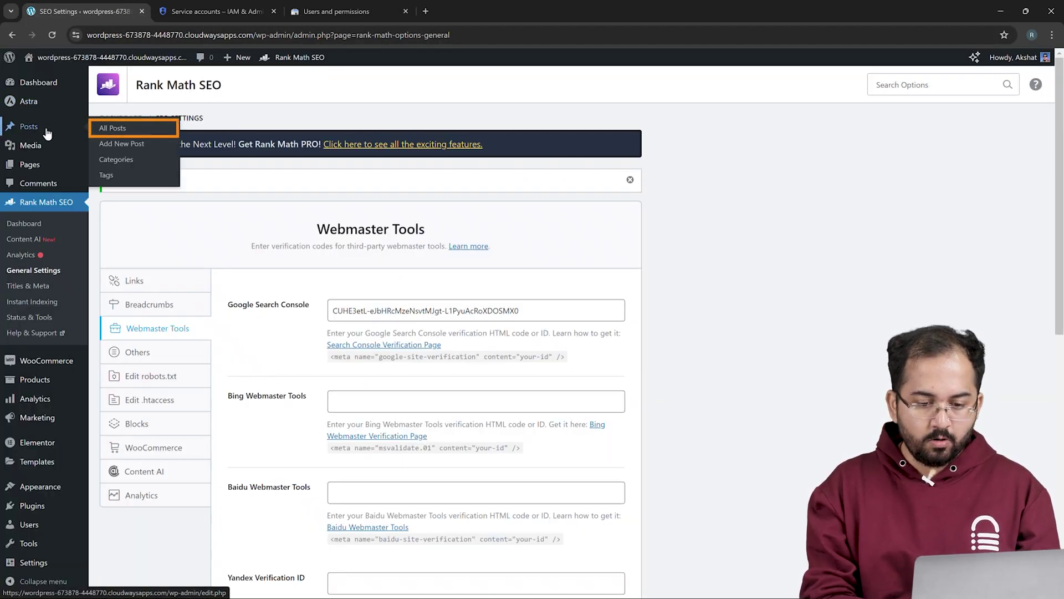
{"action": "left_click", "coordinate": [111, 128]}
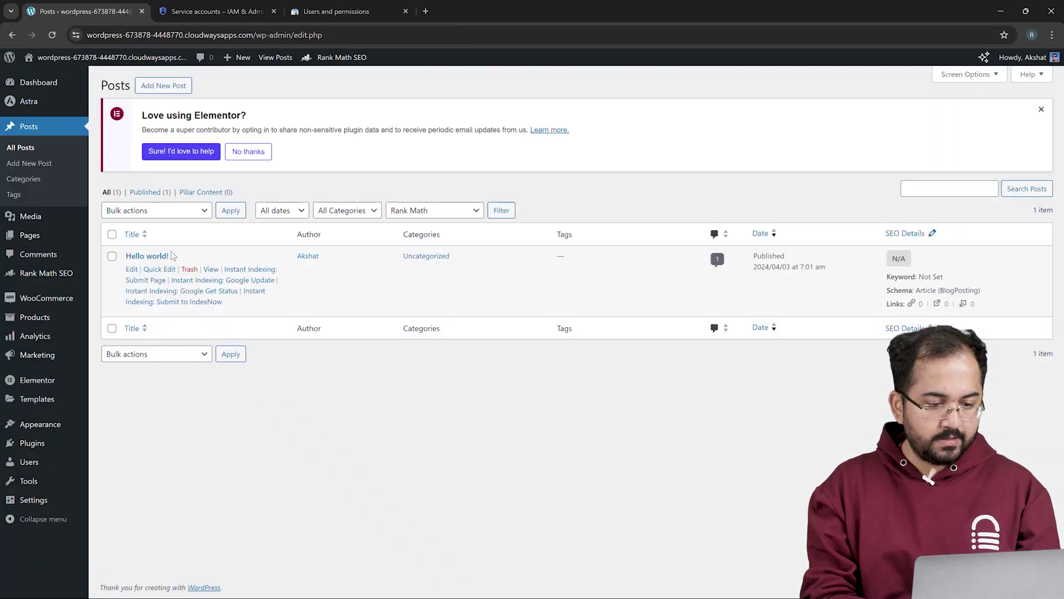
{"action": "left_click", "coordinate": [150, 282]}
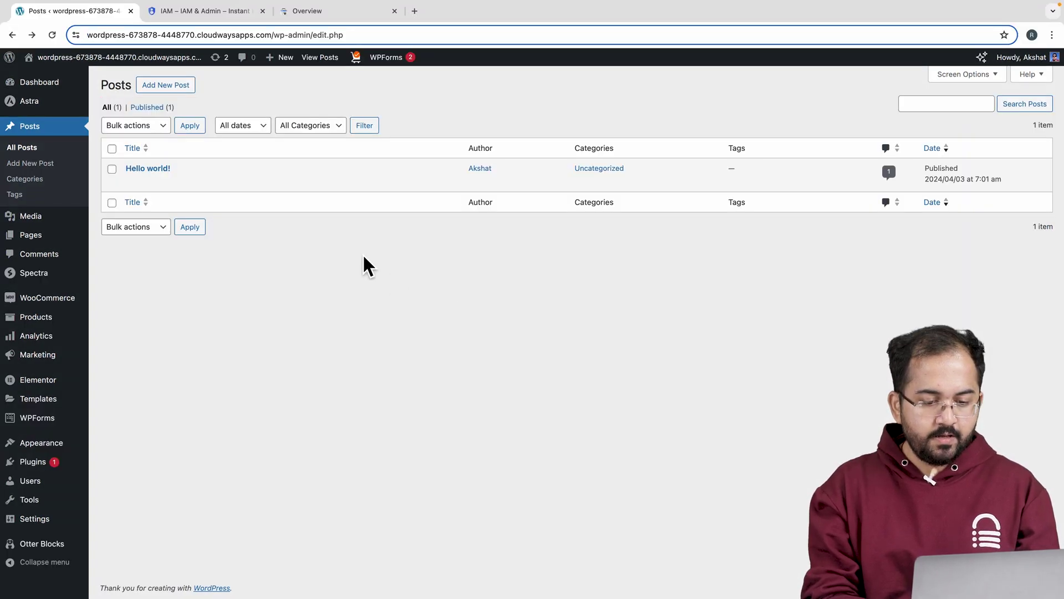
Run a URL inspection on the pasted hello-world post URL in Search Console.
{"action": "left_click", "coordinate": [346, 10]}
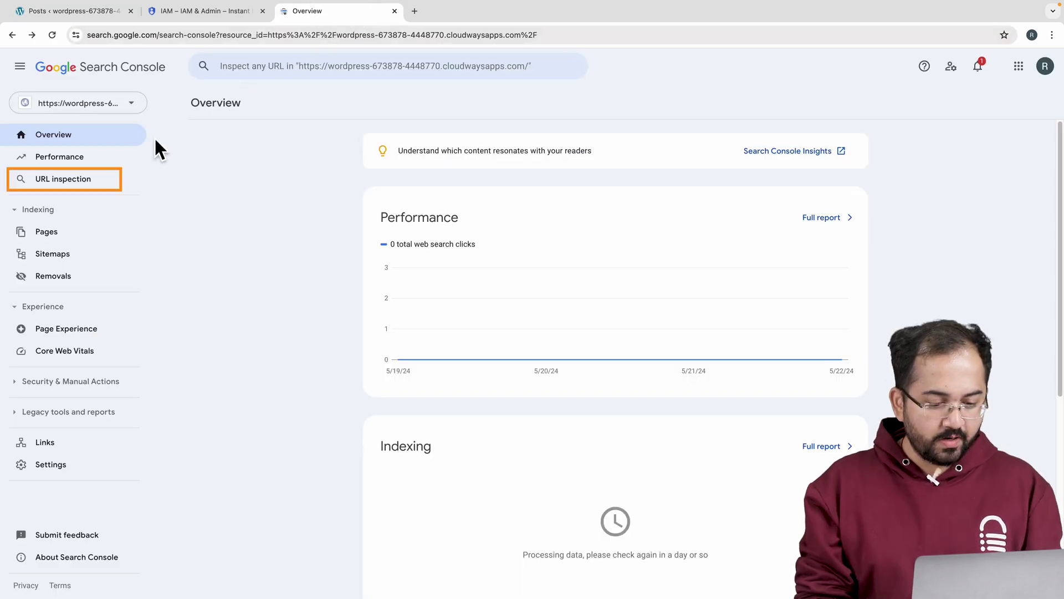
{"action": "left_click", "coordinate": [110, 177]}
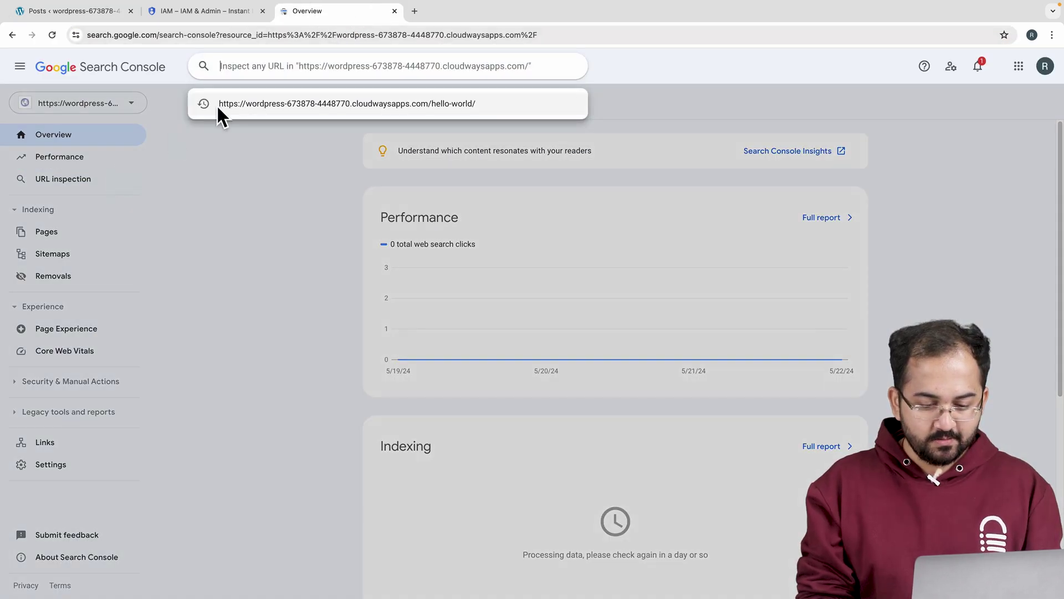
{"action": "left_click", "coordinate": [262, 73]}
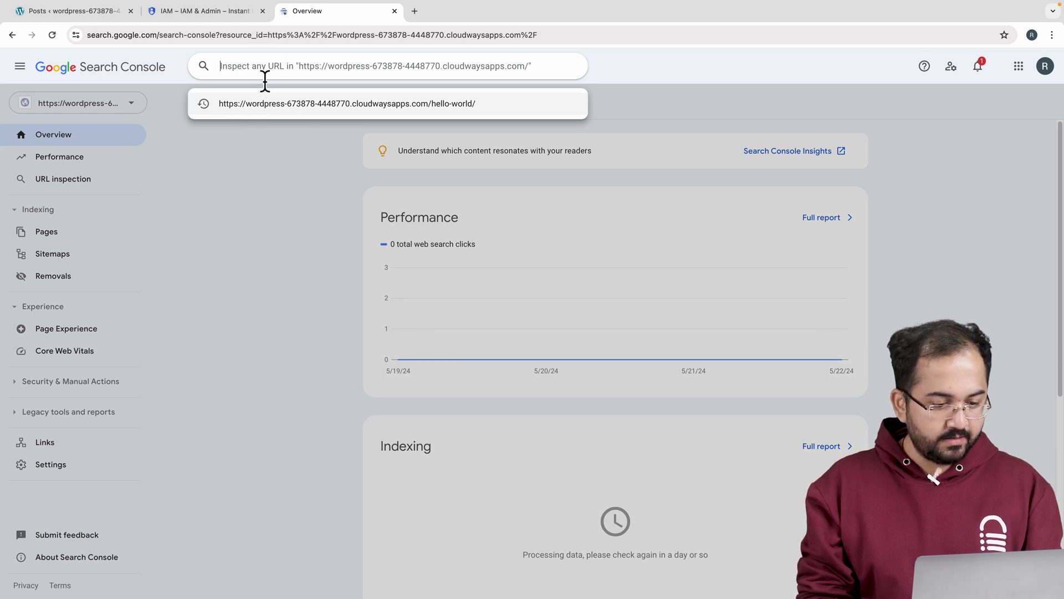
{"action": "key", "text": "super+v"}
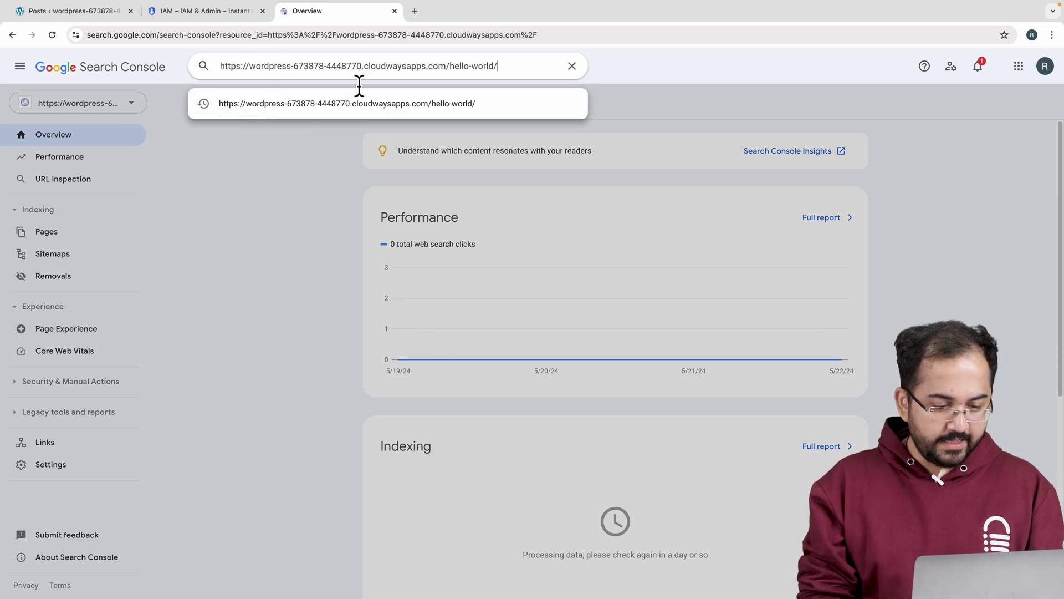
{"action": "key", "text": "Return"}
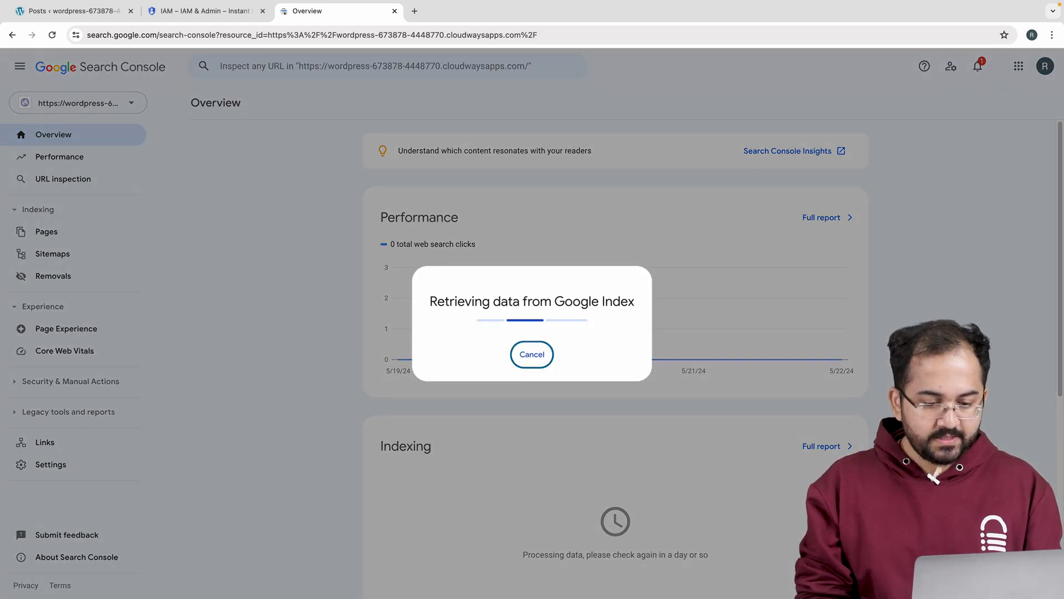